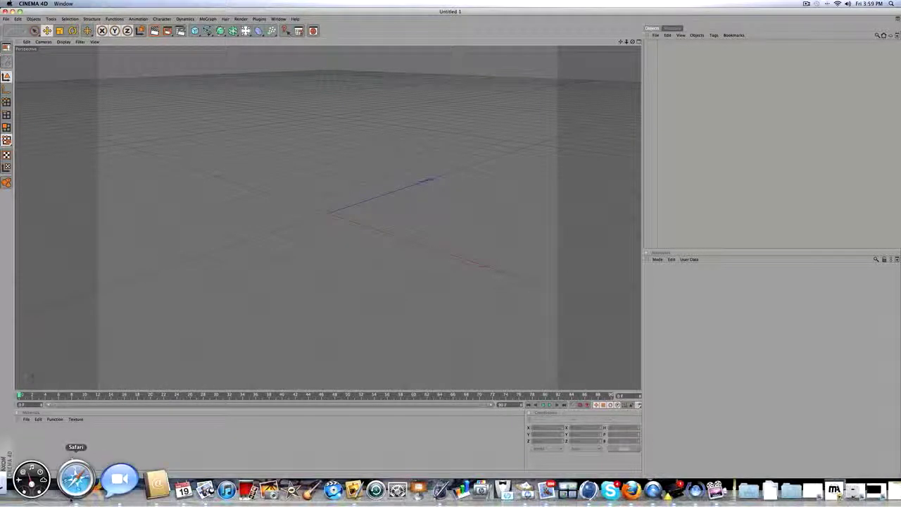
Switch to Safari, open the full-size Nike logo image and save it as nike_logo in the IMAGE DOWNLOADS folder
left_click(73, 493)
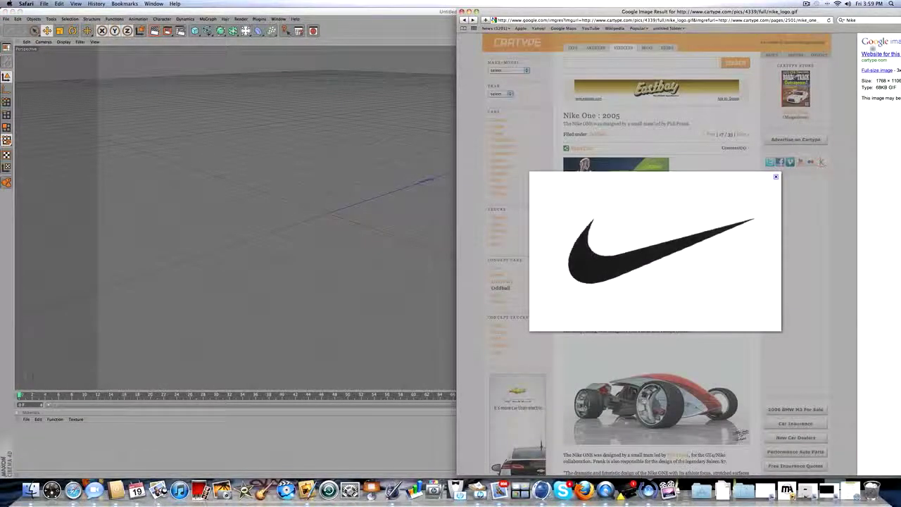
left_click(871, 70)
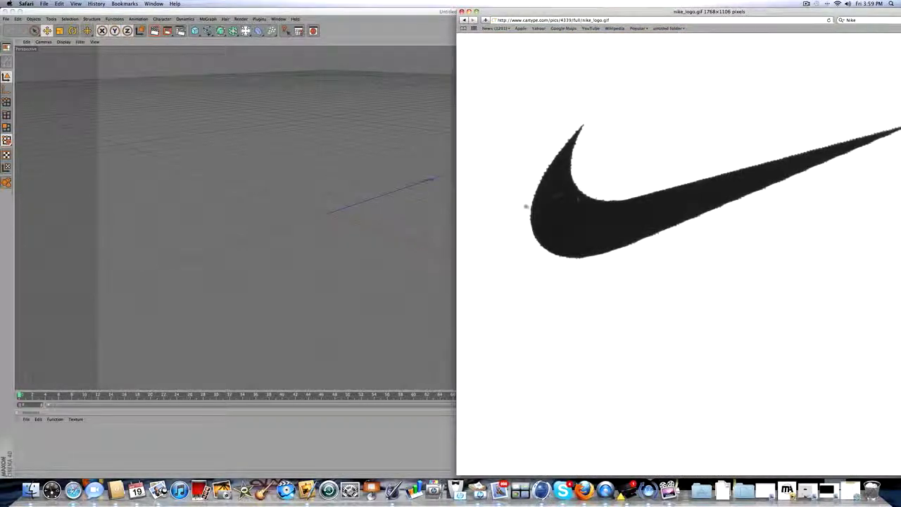
right_click(568, 218)
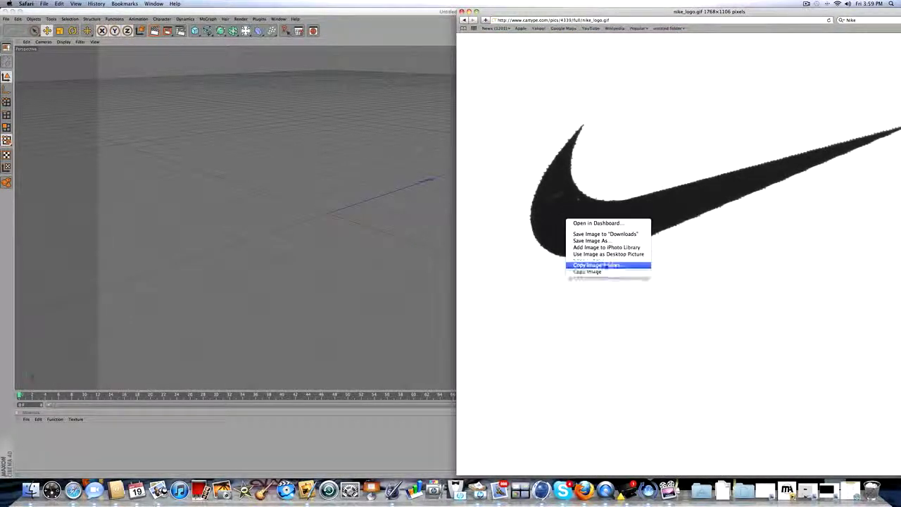
left_click(592, 240)
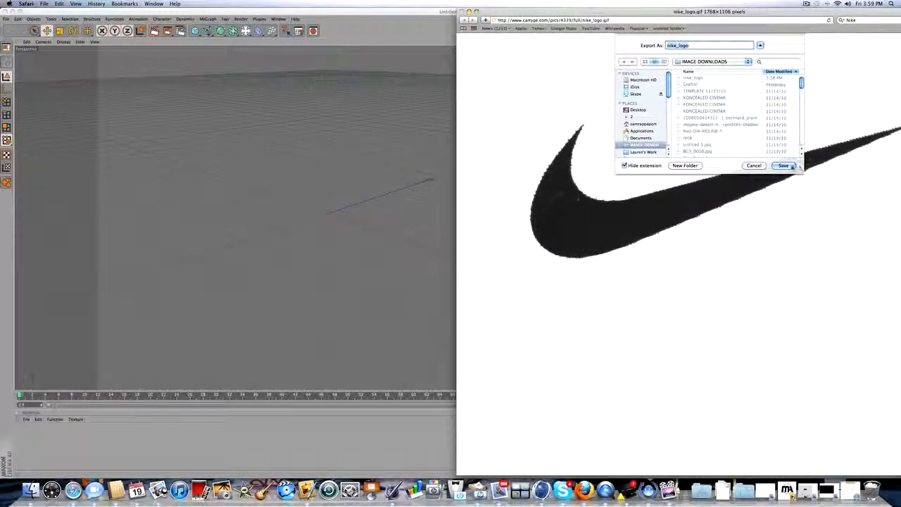
left_click(777, 167)
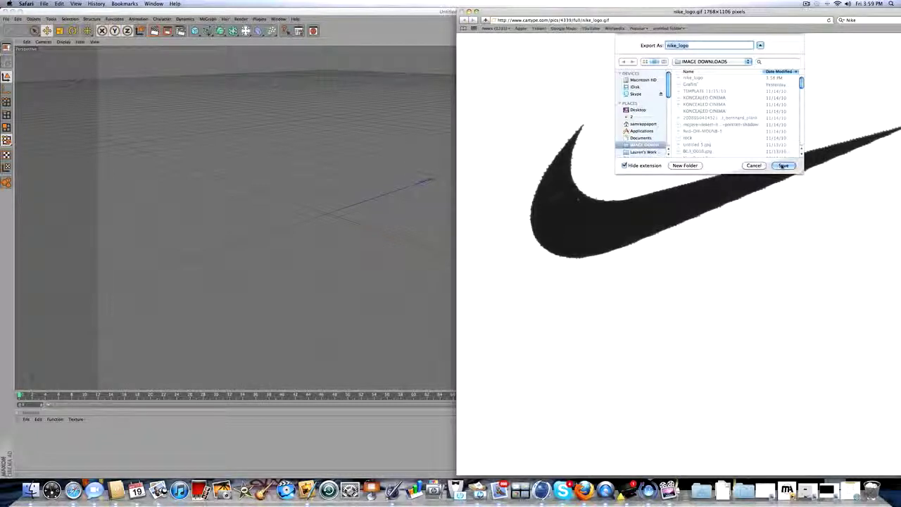
left_click(783, 165)
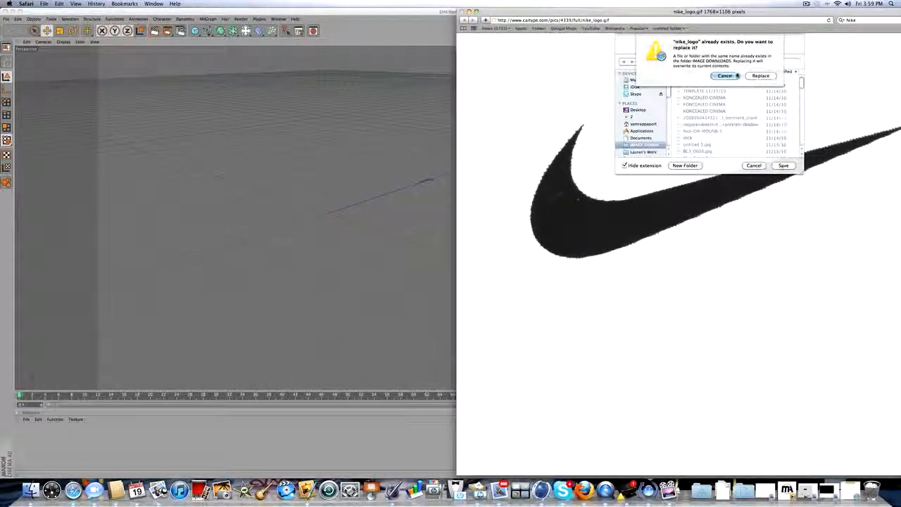
left_click(737, 75)
left_click(755, 165)
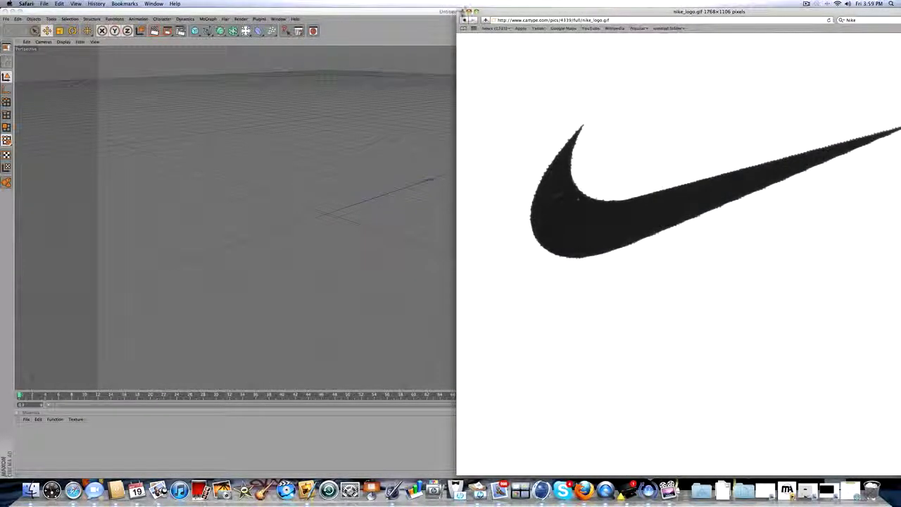
Close the browser window, return to CINEMA 4D and show the viewport's Back settings
left_click(462, 12)
left_click(392, 13)
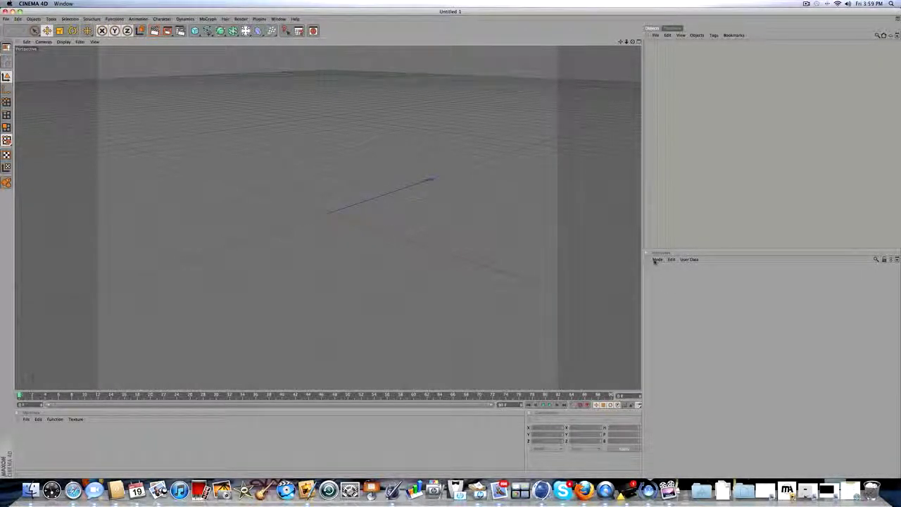
left_click(655, 261)
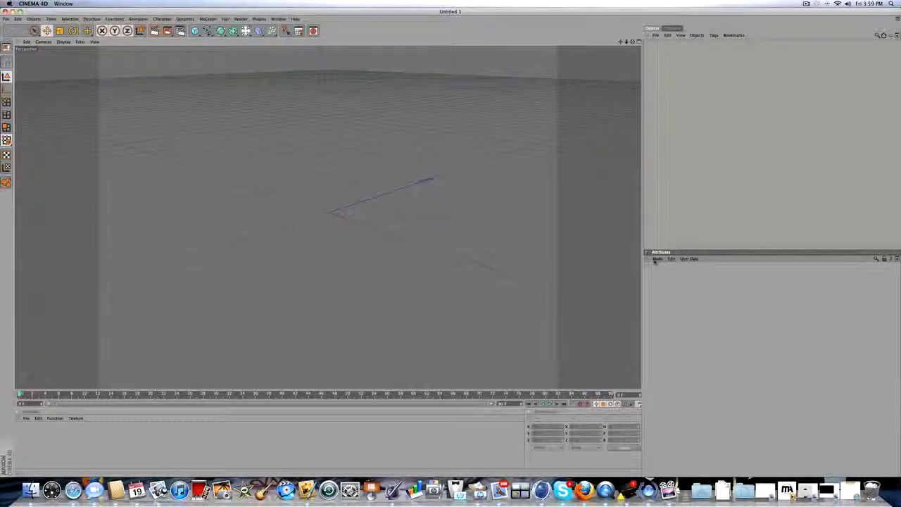
left_click(656, 259)
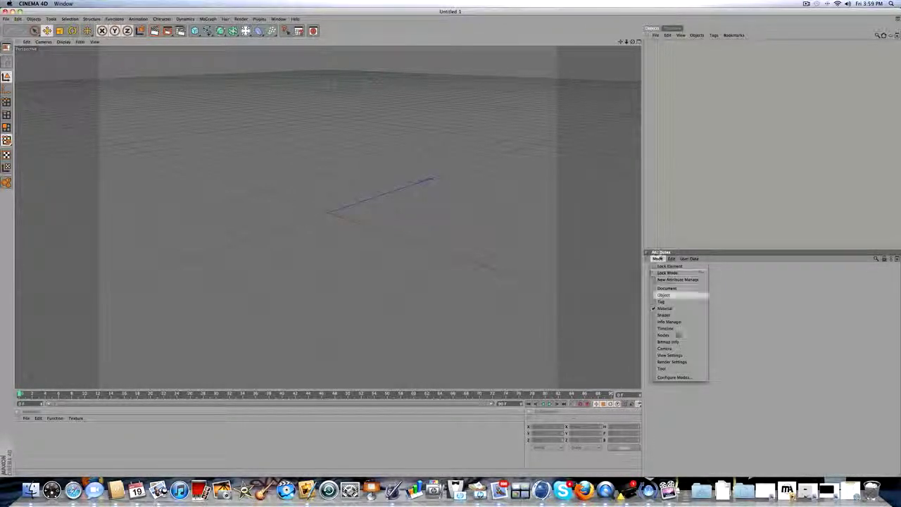
left_click(674, 355)
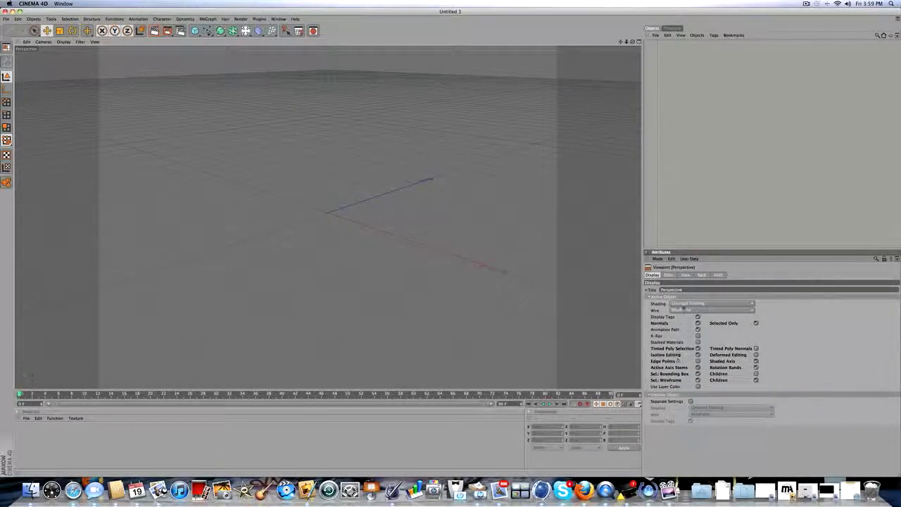
left_click(702, 274)
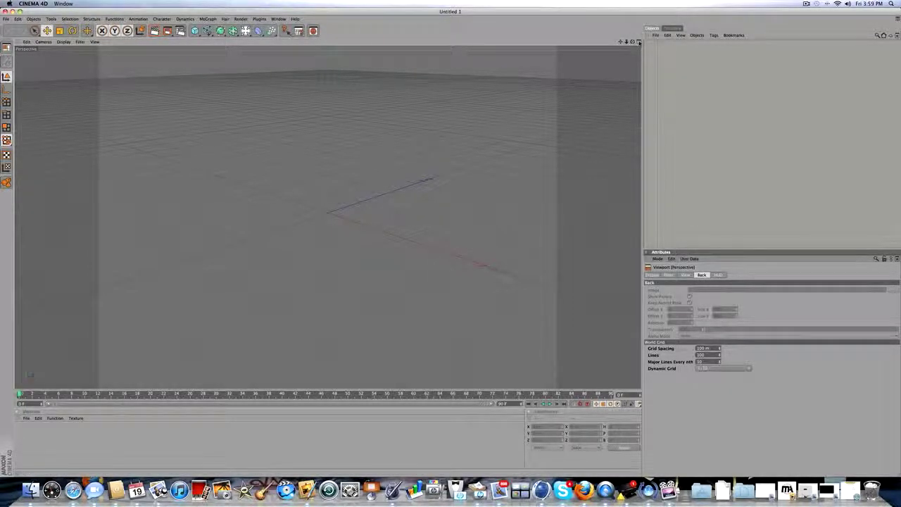
Load nike_logo from the IMAGE DOWNLOADS folder as the background image of the maximized Front view
key("F5")
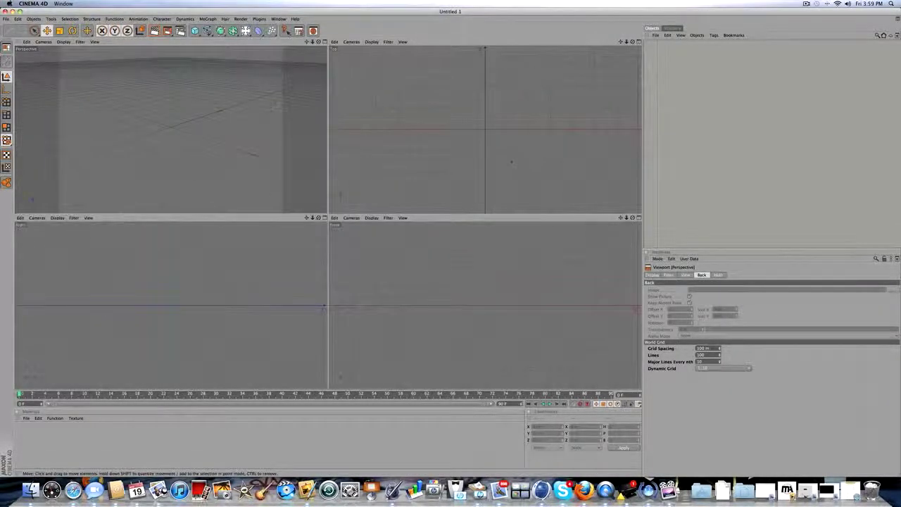
key("F4")
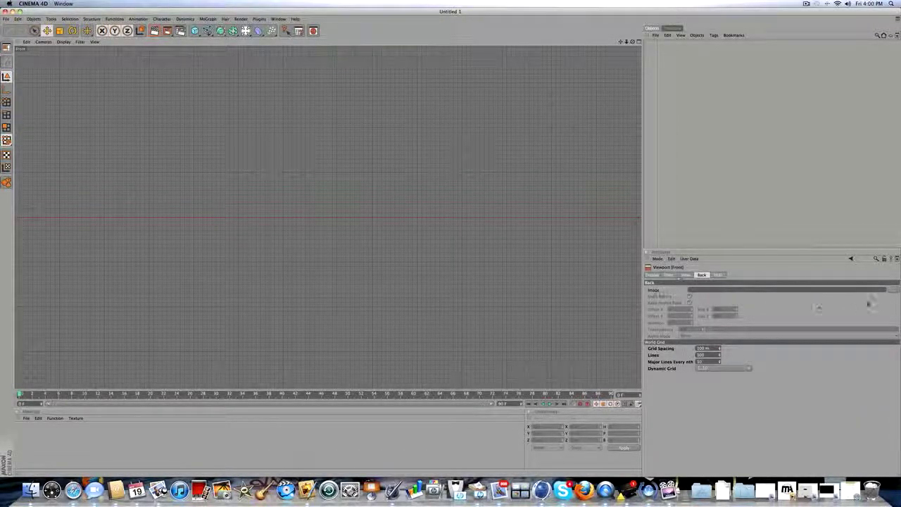
left_click(894, 290)
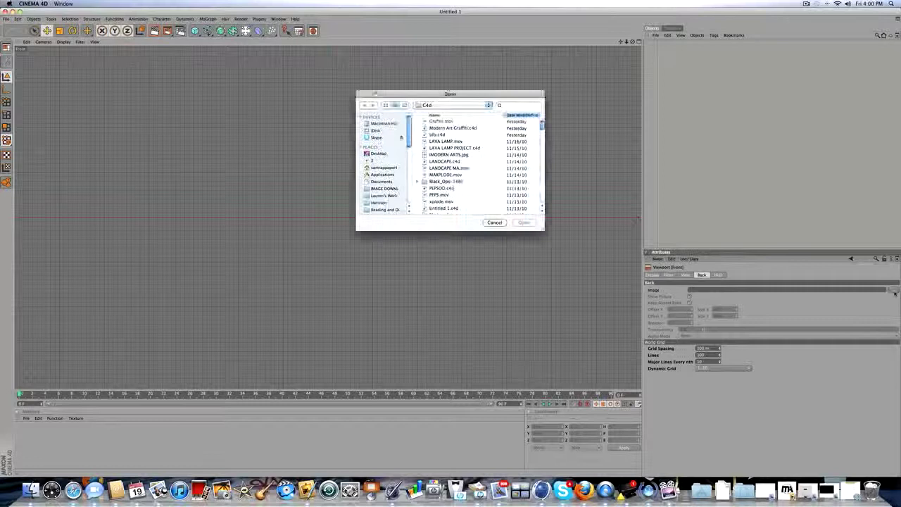
left_click(386, 188)
left_click(444, 122)
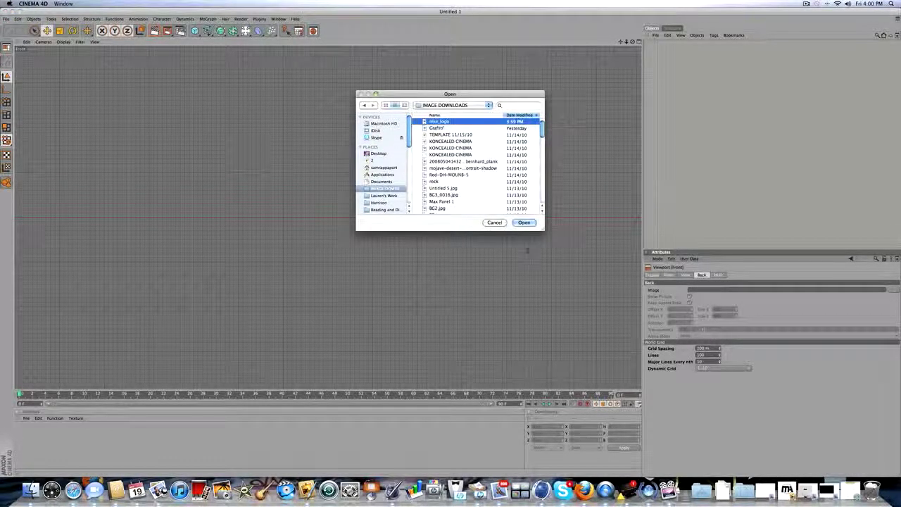
left_click(522, 222)
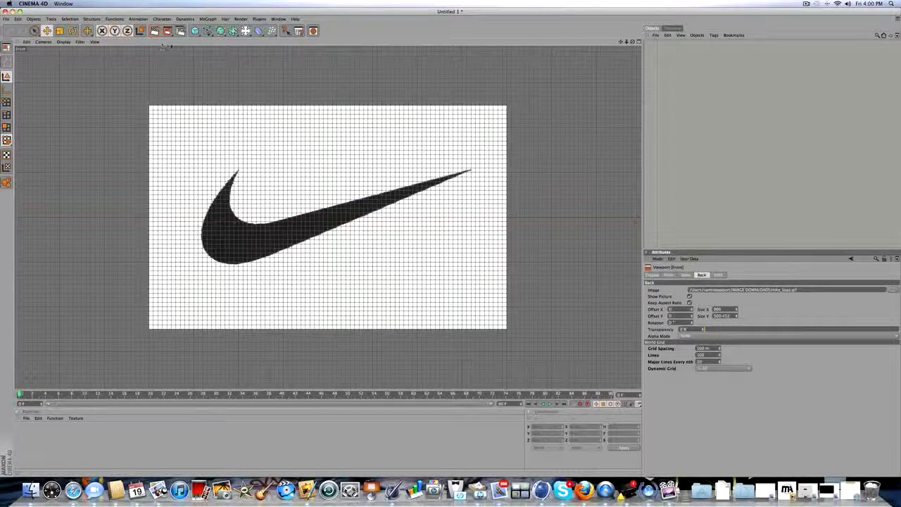
Start a Bezier spline at the swoosh's short upper tip and trace down the inner curve to near its lowest point
left_click_drag(207, 31, 267, 35)
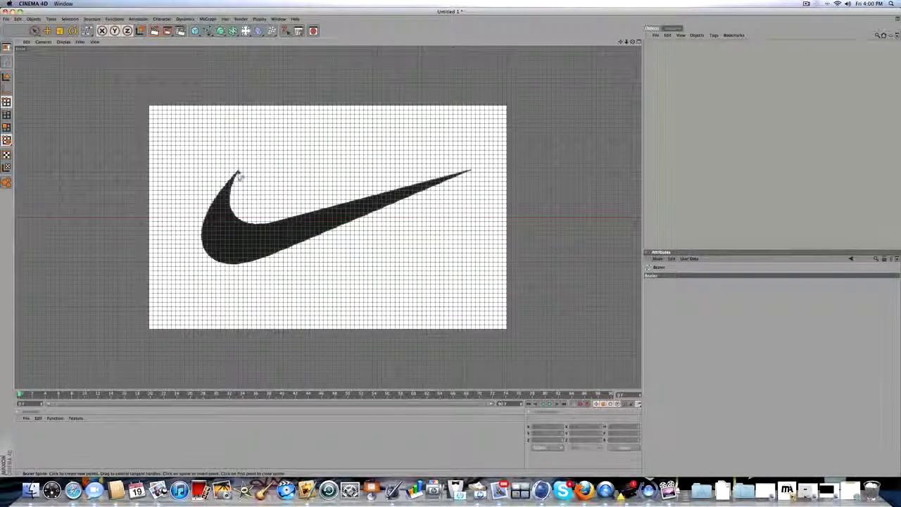
scroll(239, 176, "up", 1)
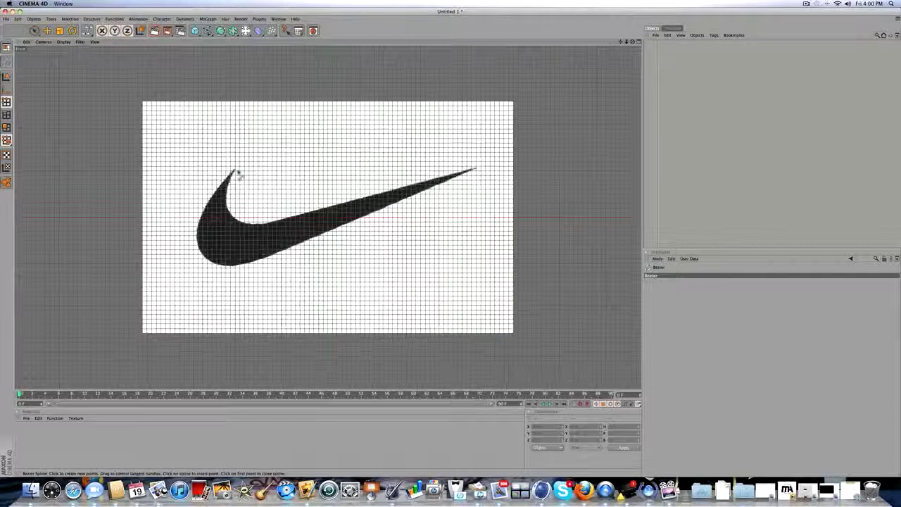
left_click(234, 169)
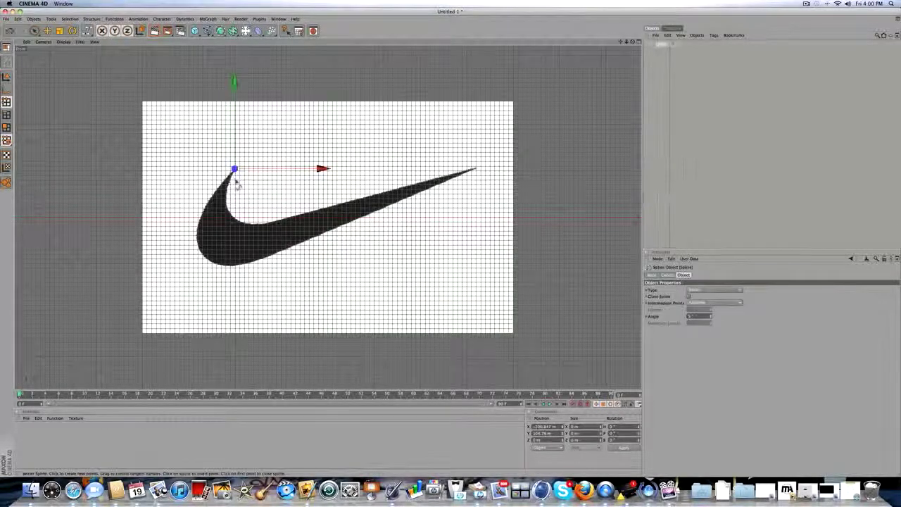
scroll(238, 184, "up", 1)
scroll(238, 184, "up", 5)
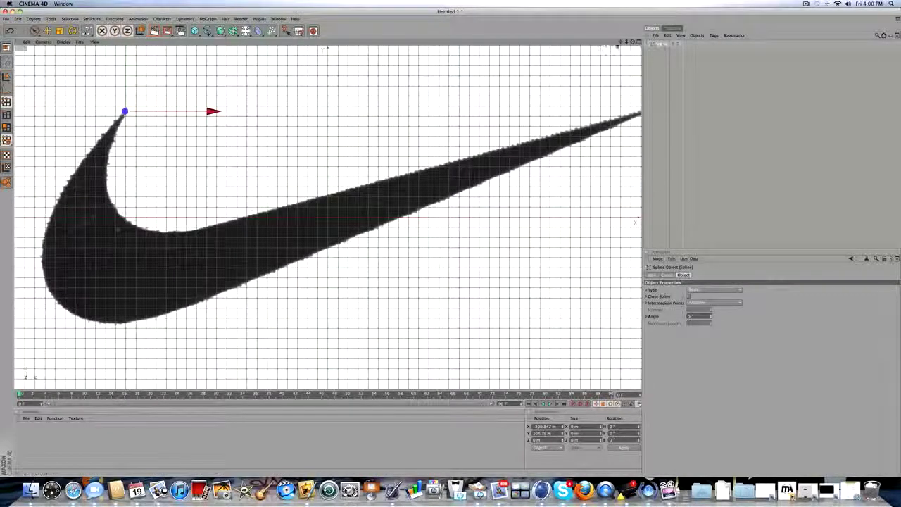
left_click_drag(621, 42, 786, 53)
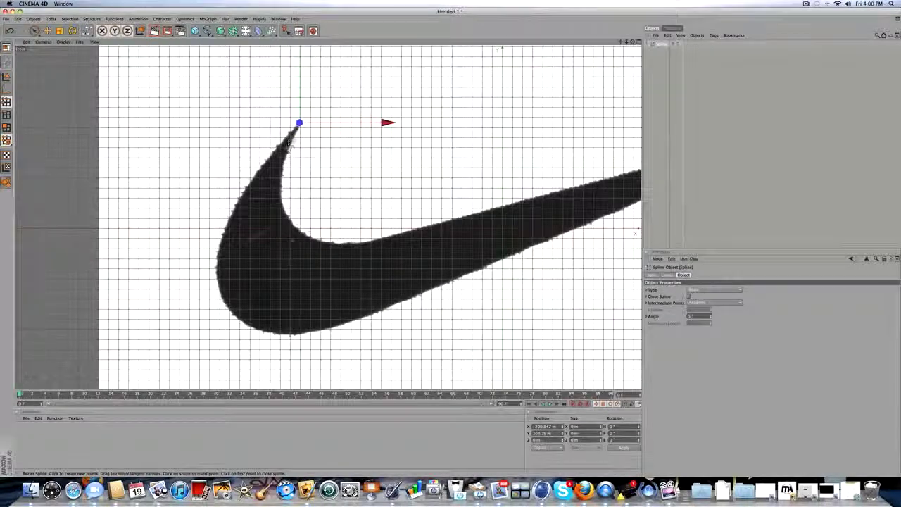
left_click(295, 134)
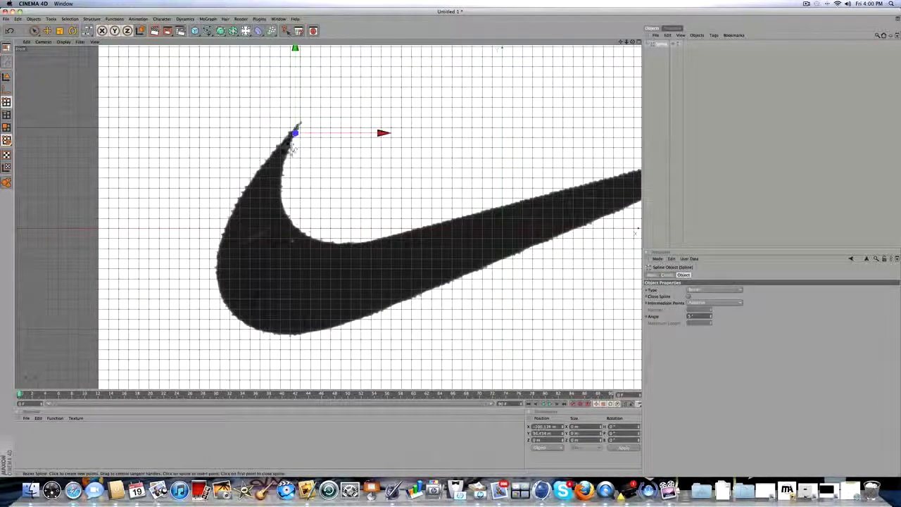
left_click_drag(295, 133, 319, 241)
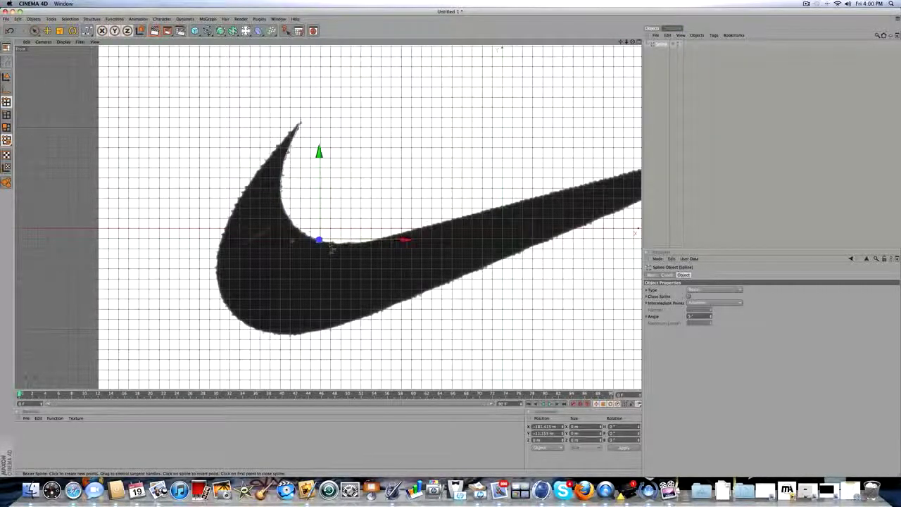
Continue the spline with points around the bottom of the inner curve and onto the swoosh's long upper edge
scroll(332, 250, "up", 8)
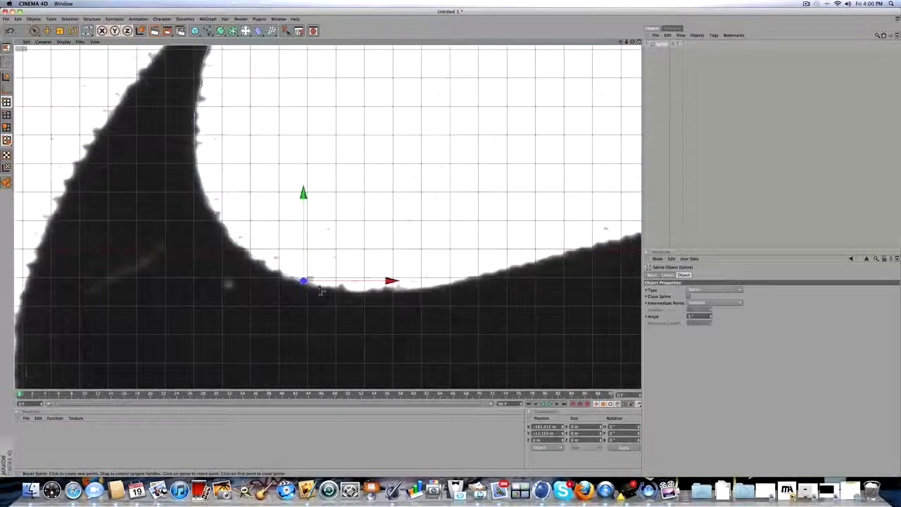
left_click(319, 286)
left_click(344, 290)
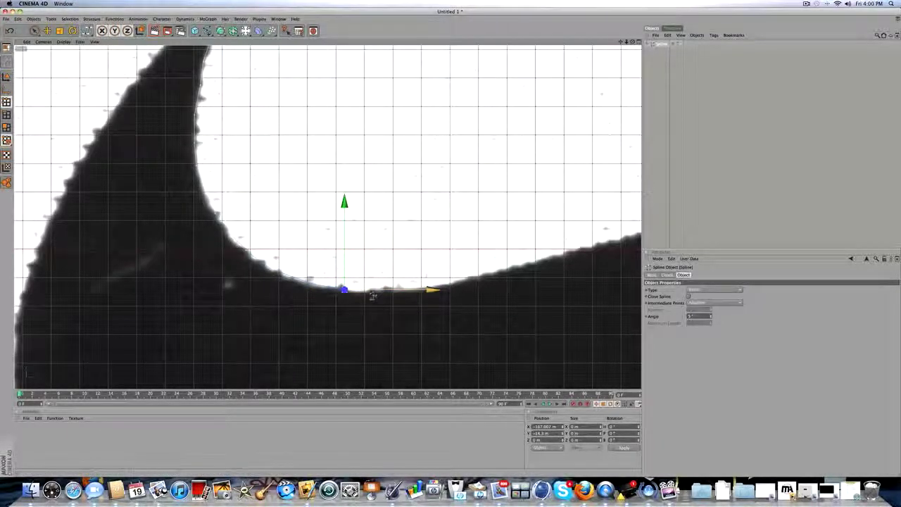
scroll(433, 290, "up", 1)
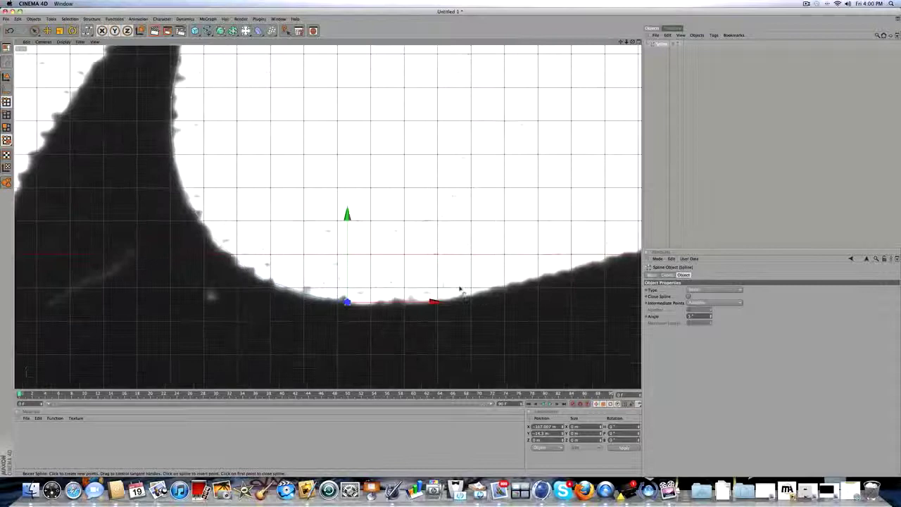
left_click(459, 296)
left_click(516, 284)
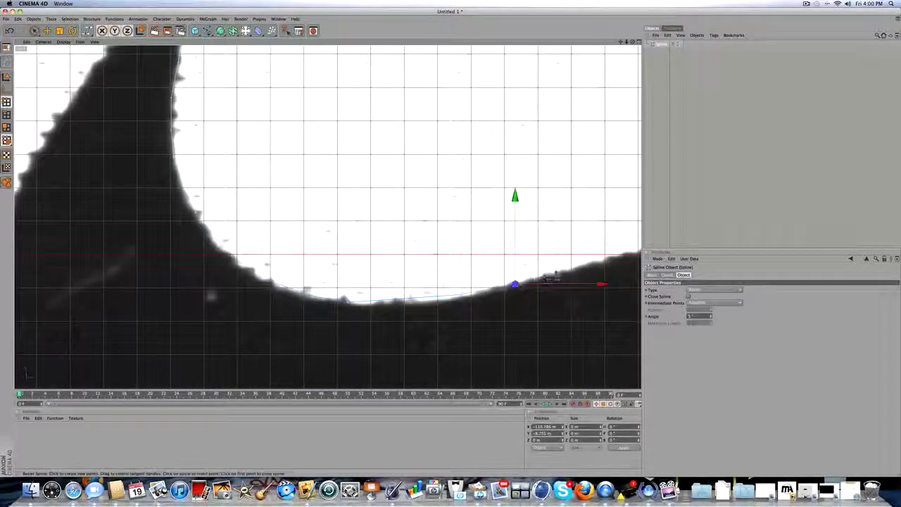
left_click(558, 275)
scroll(558, 274, "down", 3)
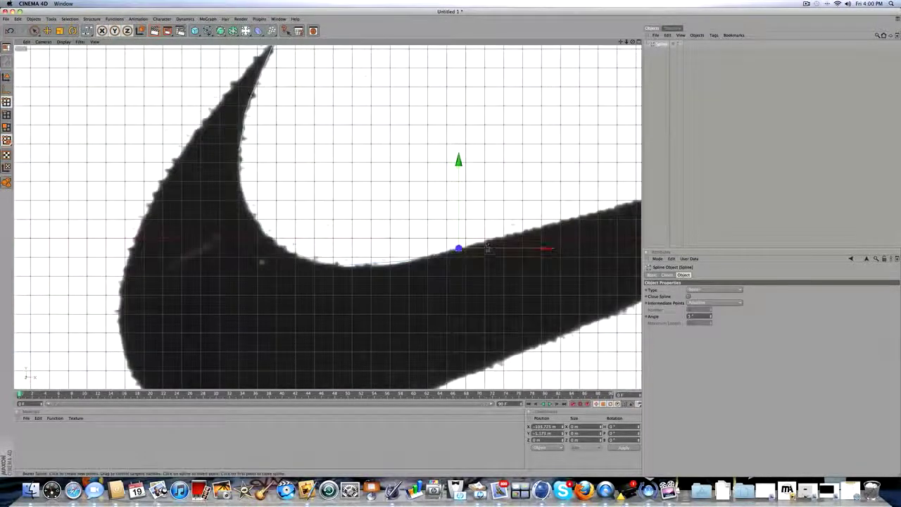
left_click(487, 242)
Extend the spline along the swoosh's long upper edge with a point at its far pointed tip
scroll(541, 229, "down", 5)
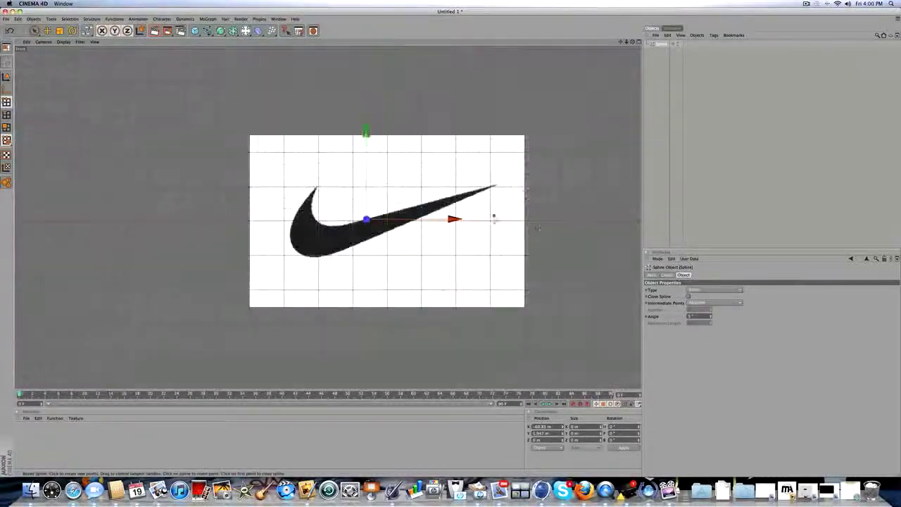
scroll(496, 212, "up", 3)
left_click_drag(622, 42, 504, 99)
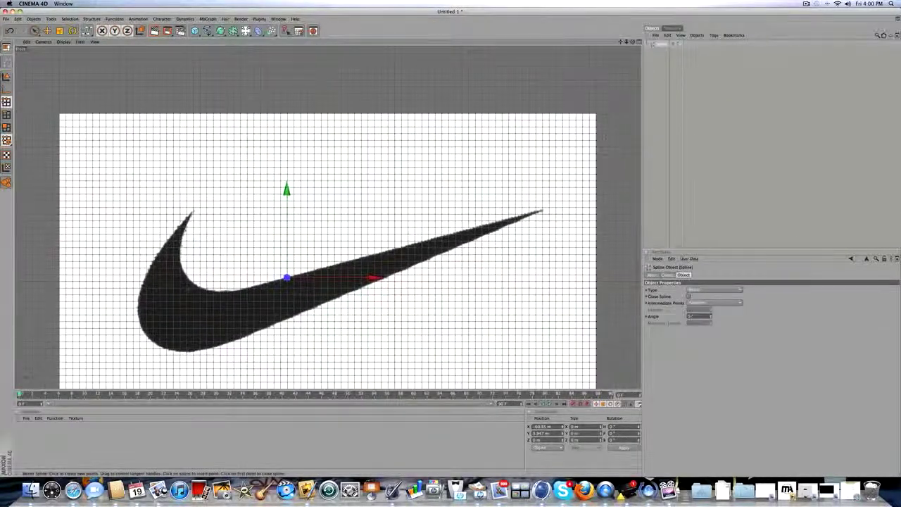
left_click(543, 210)
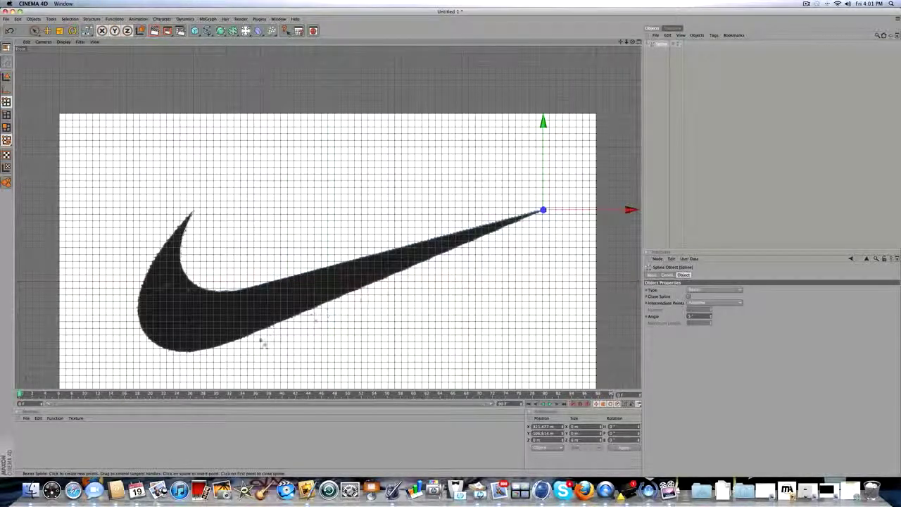
Continue the Bezier spline from the far tip along the swoosh's lower edge and around its lowest point
left_click(223, 348)
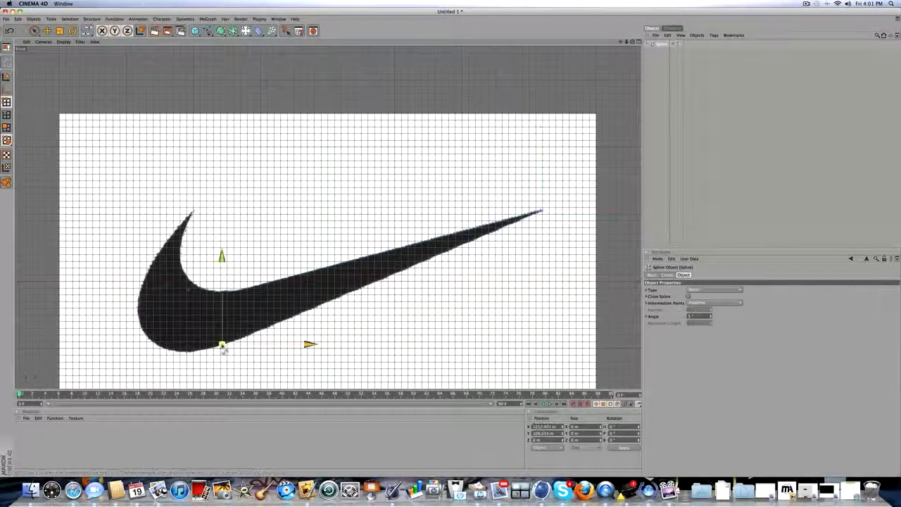
scroll(210, 355, "up", 1)
left_click(199, 362)
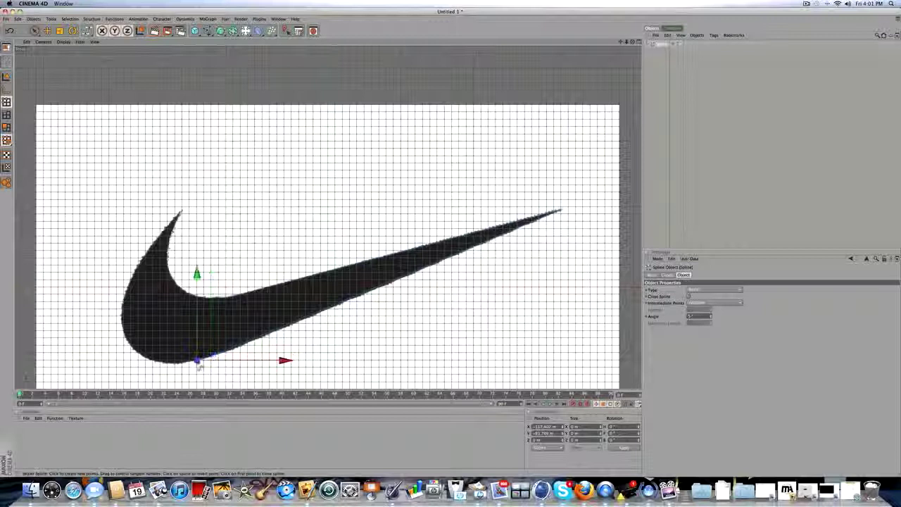
left_click(180, 364)
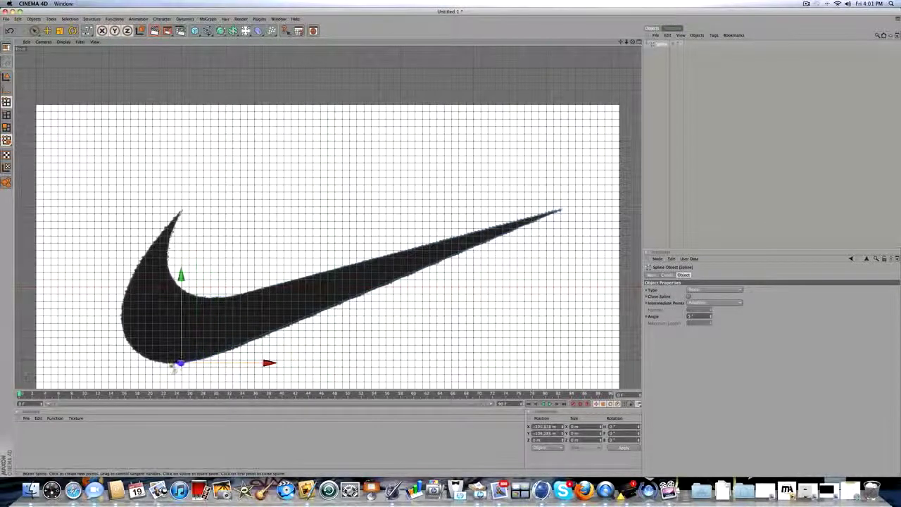
left_click(168, 364)
left_click(155, 362)
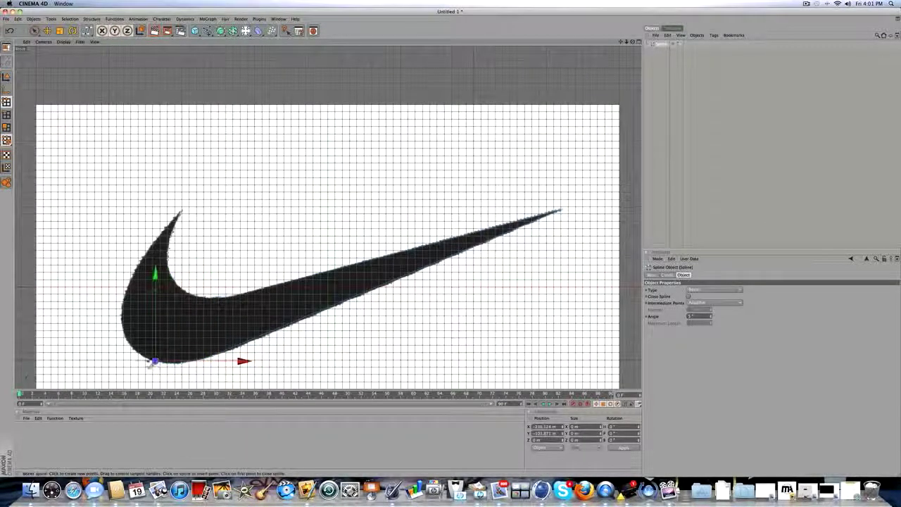
Trace the swoosh's lower outer bend with closely spaced spline points up to its widest outer edge
left_click(146, 358)
left_click(139, 354)
left_click(134, 349)
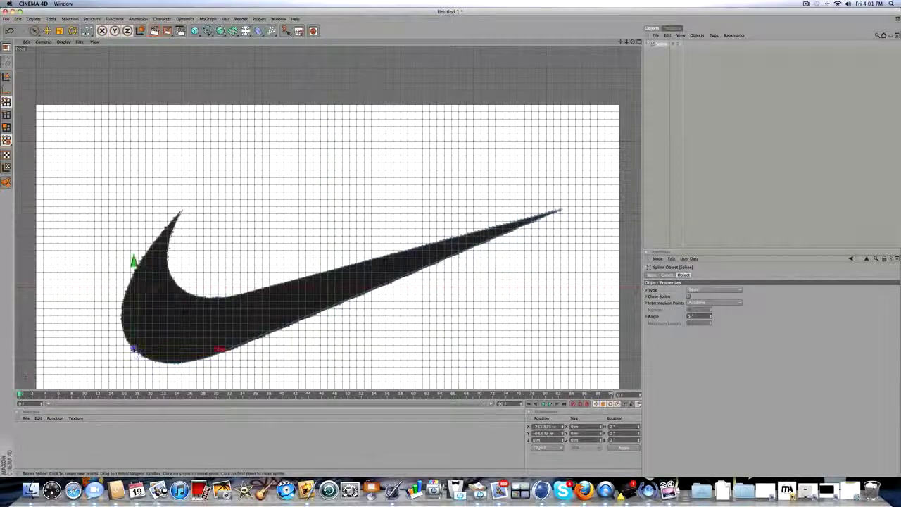
left_click(127, 342)
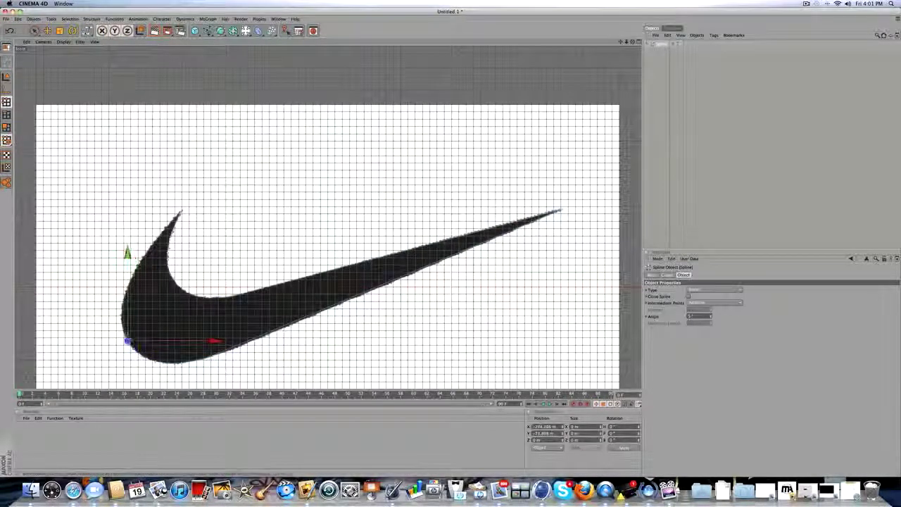
left_click(122, 331)
Extend the spline up the swoosh's rounded outer edge with several points, starting from the last point on the bend
scroll(123, 332, "up", 15)
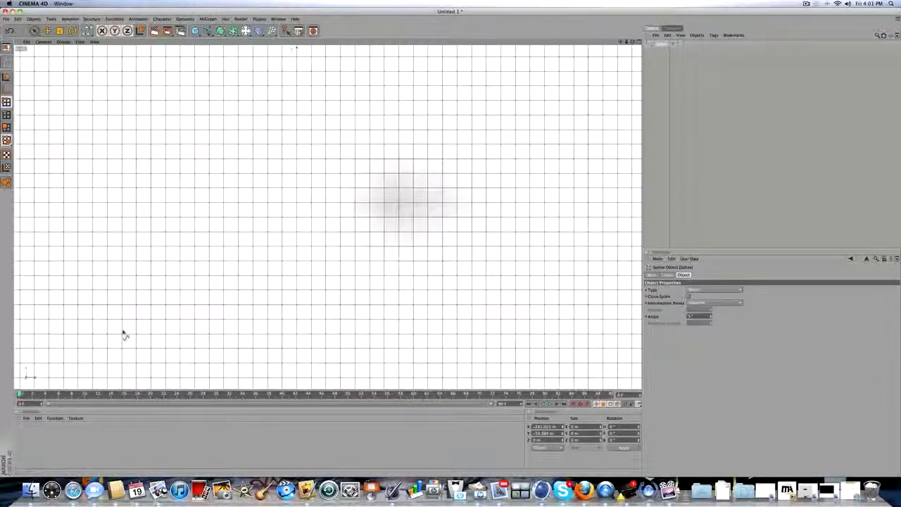
scroll(124, 336, "down", 5)
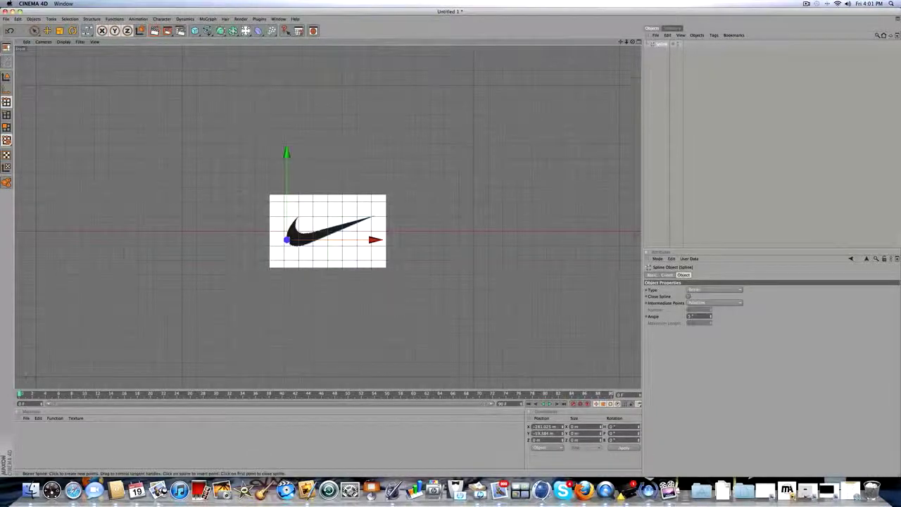
left_click_drag(621, 42, 693, 0)
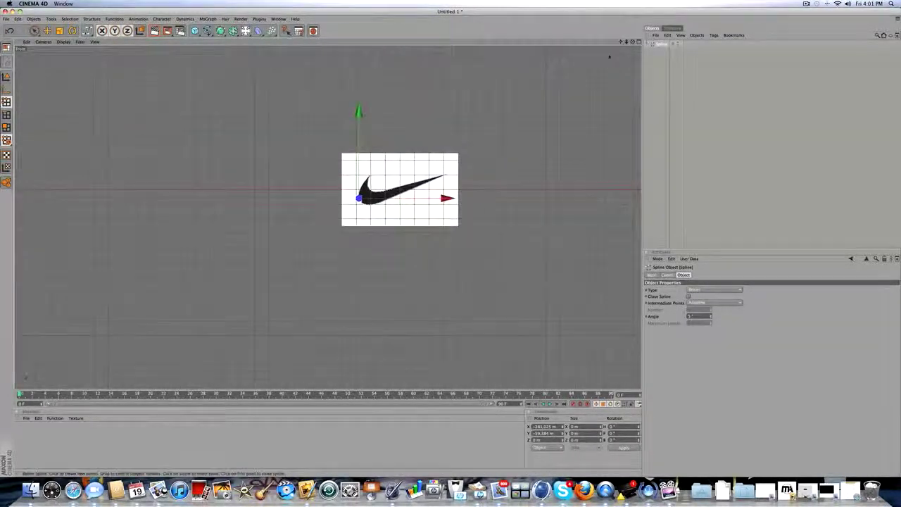
scroll(362, 191, "up", 4)
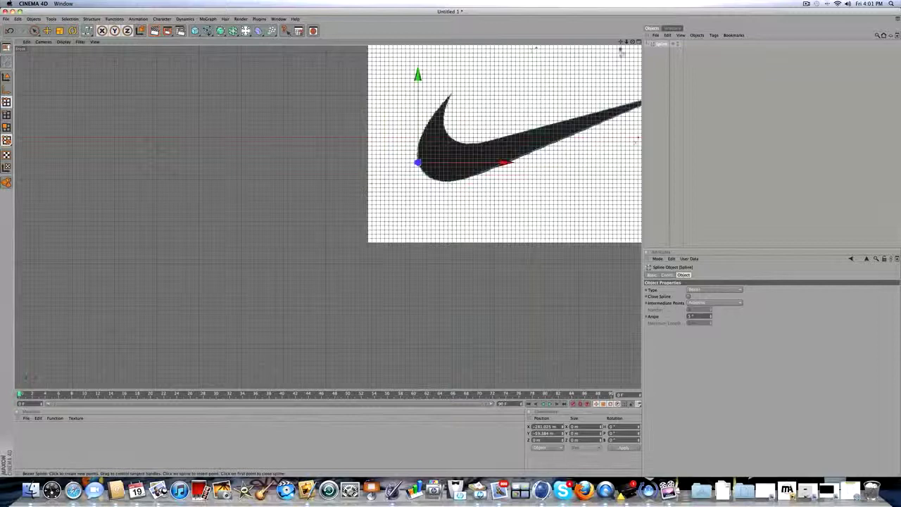
left_click_drag(621, 43, 544, 216)
scroll(445, 179, "up", 3)
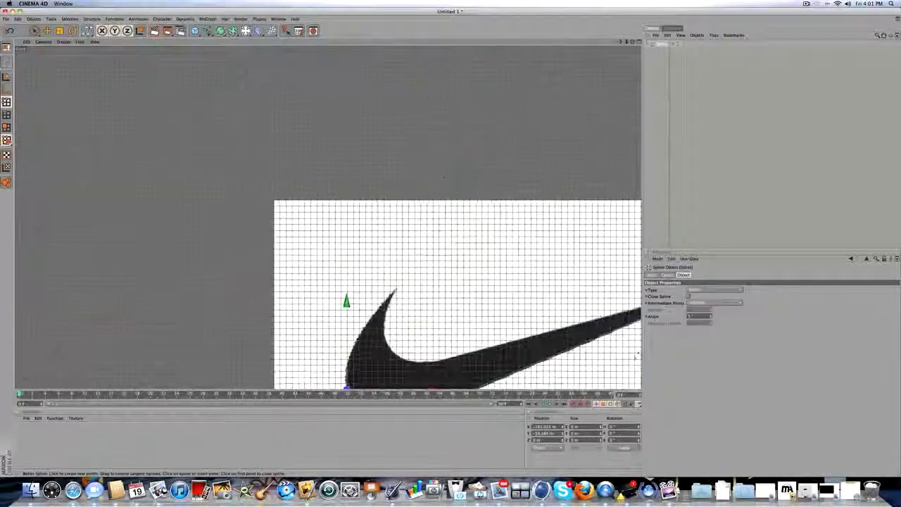
left_click_drag(621, 42, 649, 0)
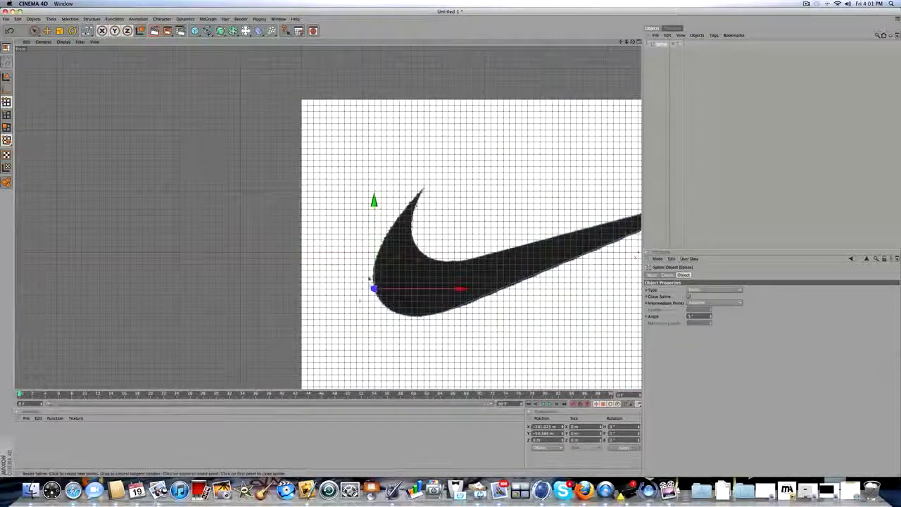
left_click(374, 288)
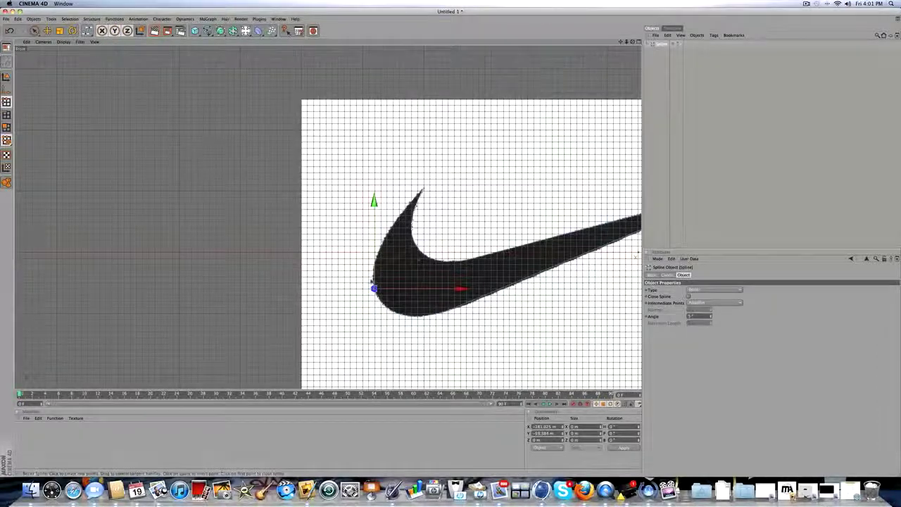
scroll(432, 244, "up", 1)
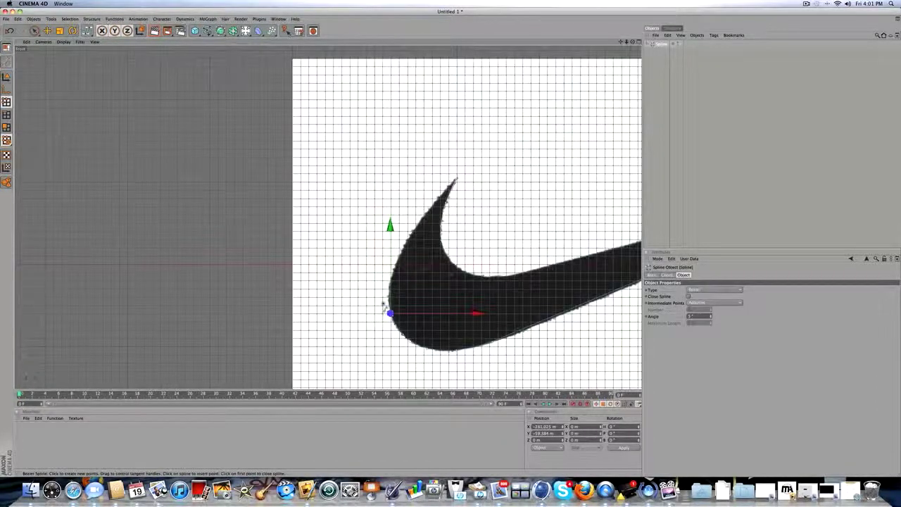
scroll(384, 305, "up", 3)
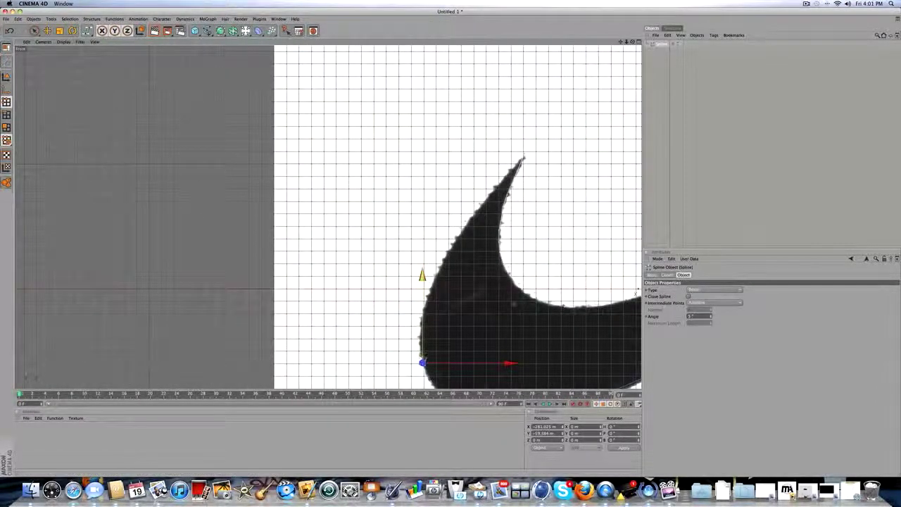
scroll(467, 287, "up", 2)
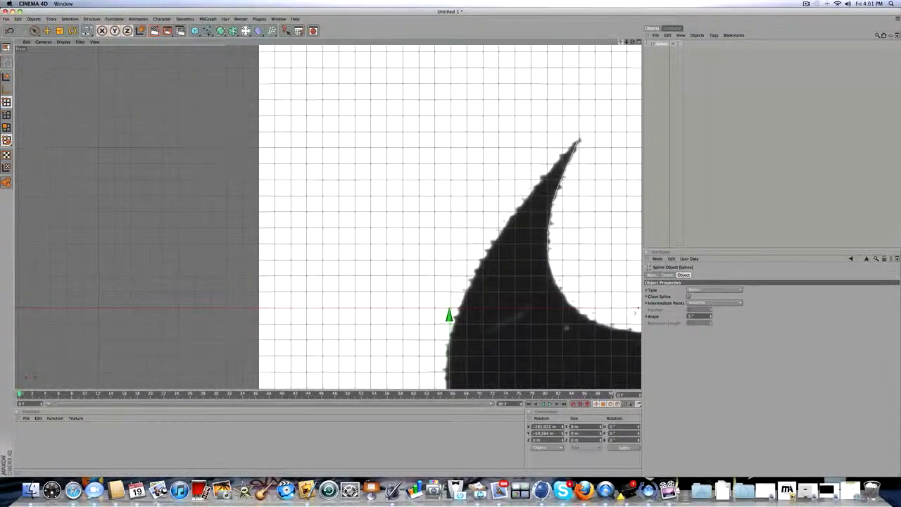
left_click_drag(620, 42, 624, 1)
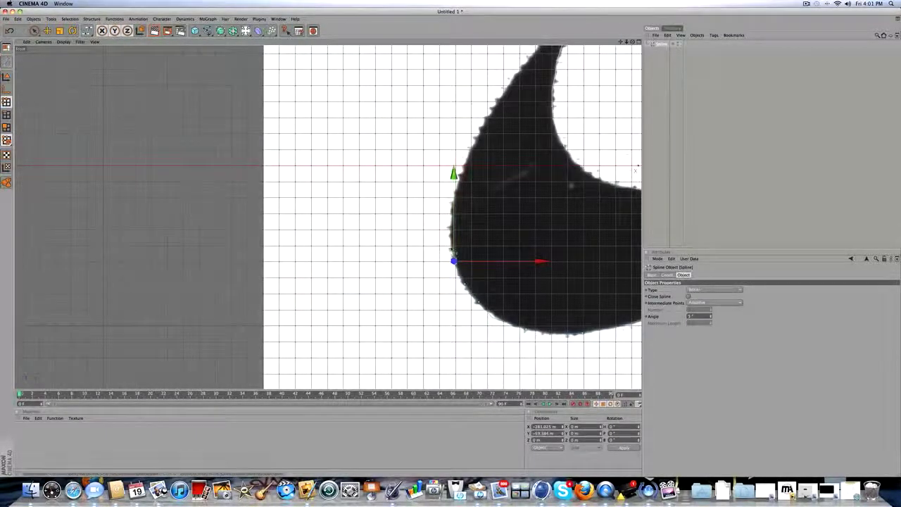
scroll(453, 252, "up", 2)
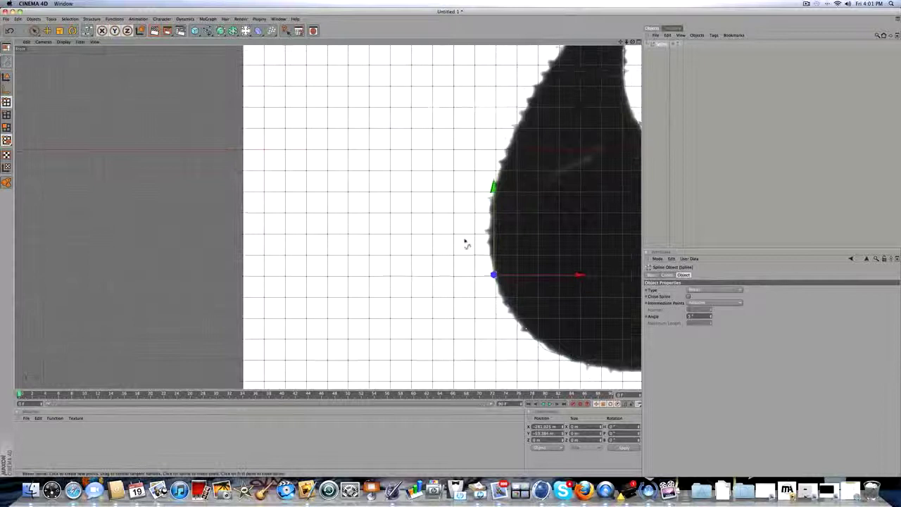
scroll(465, 243, "up", 2)
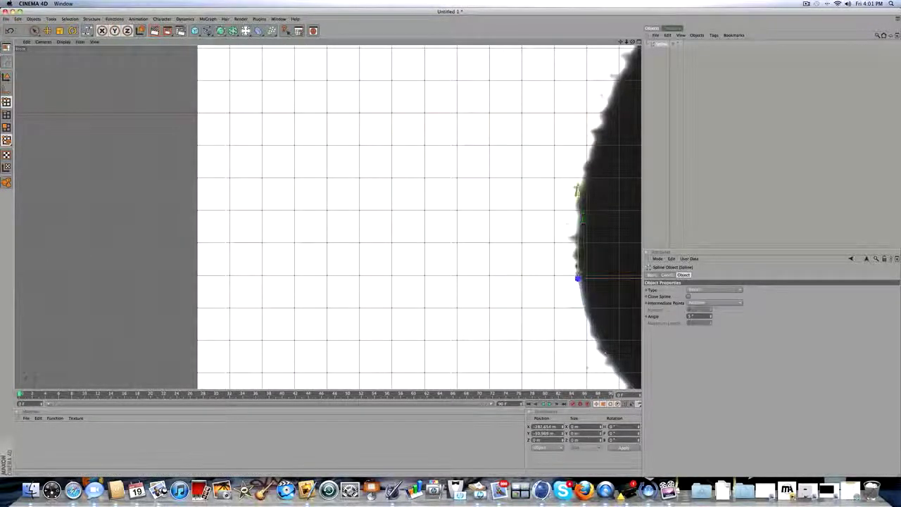
left_click_drag(582, 255, 594, 173)
left_click(608, 124)
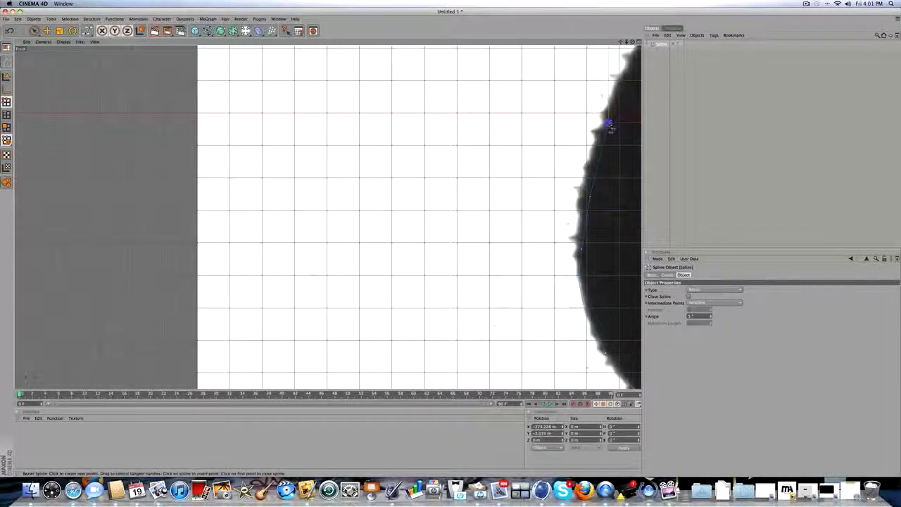
scroll(610, 126, "down", 3)
left_click(559, 100)
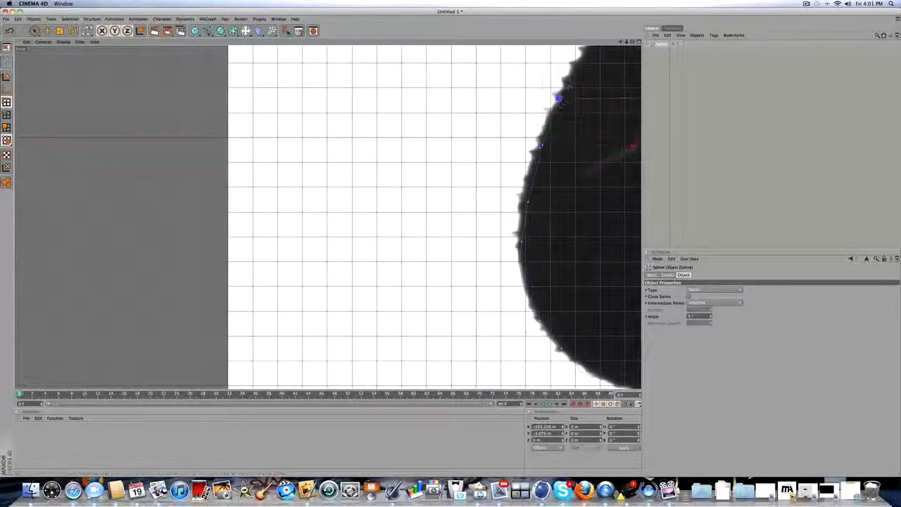
Add a spline point just below the short upper tip, close the outline at its starting point, and activate the Move tool
scroll(589, 62, "down", 5)
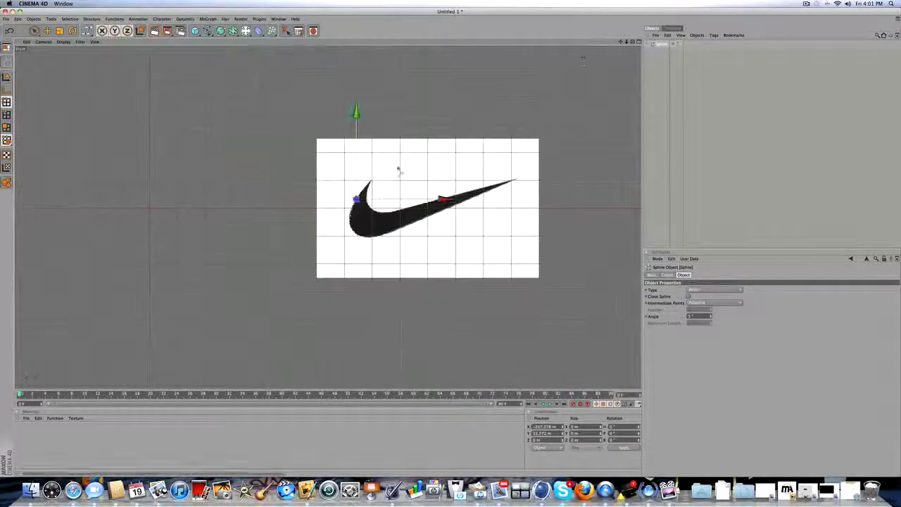
scroll(379, 202, "up", 4)
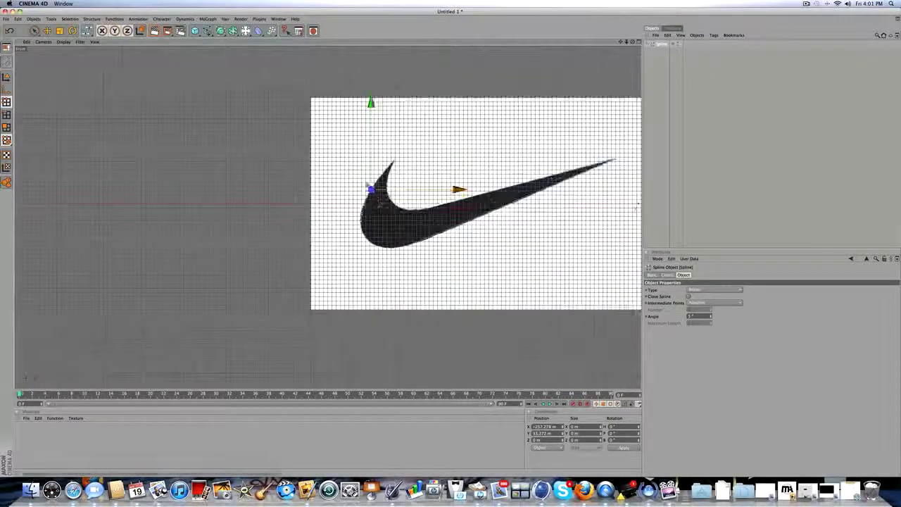
left_click_drag(371, 188, 389, 166)
scroll(390, 166, "up", 4)
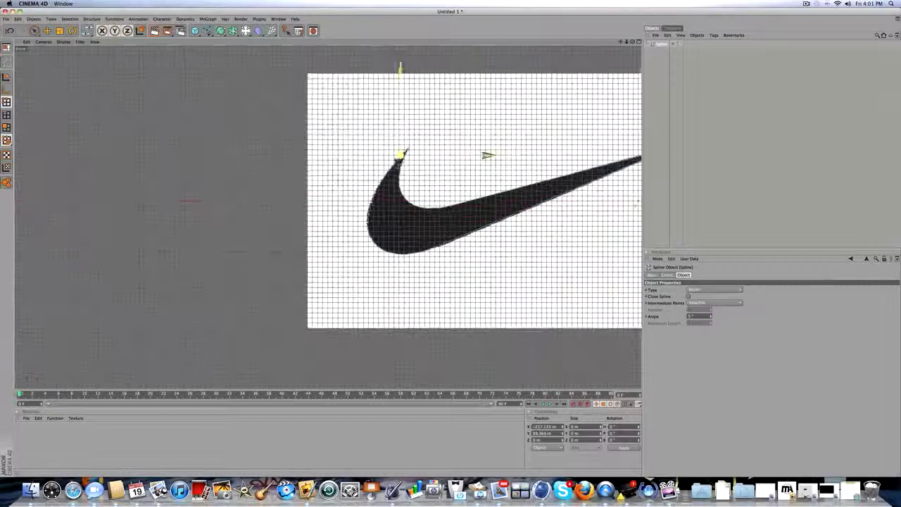
scroll(437, 127, "up", 4)
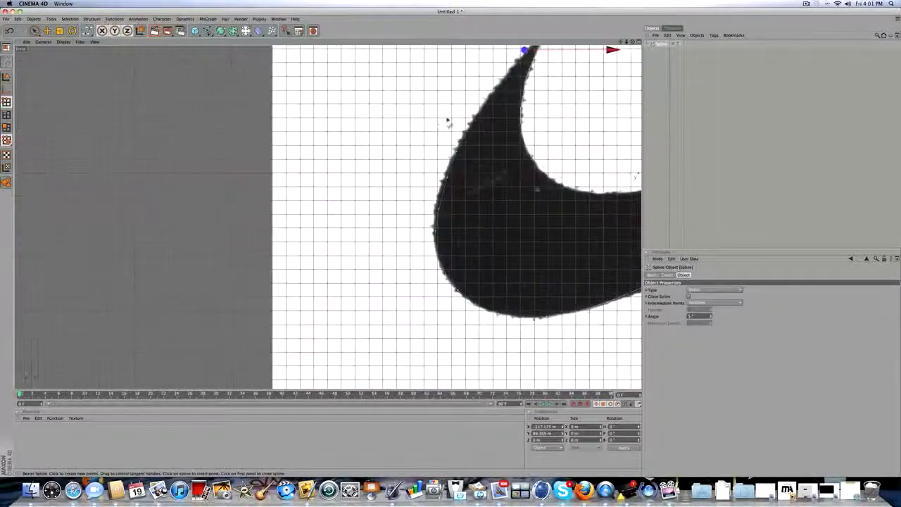
left_click_drag(621, 43, 575, 257)
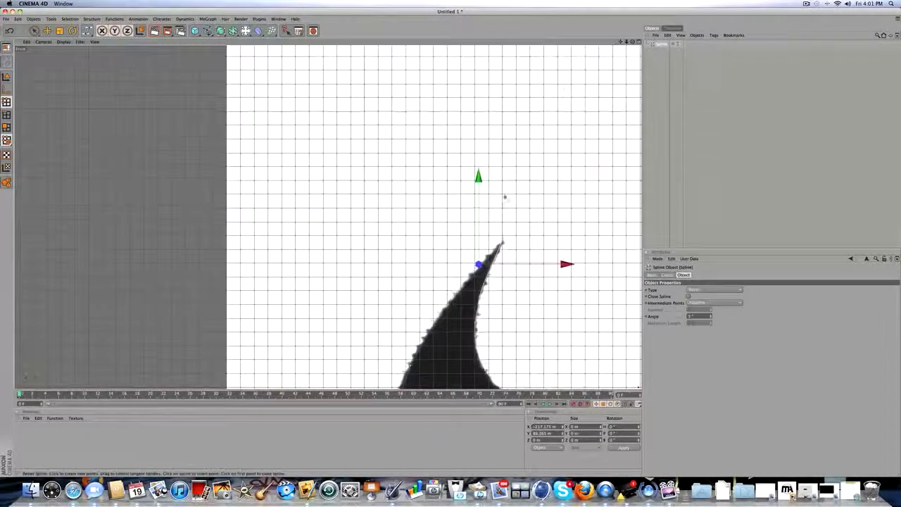
key("e")
Switch from the Front view to a maximized Perspective view, orbit around the swoosh outline, and deselect the spline
scroll(501, 246, "down", 5)
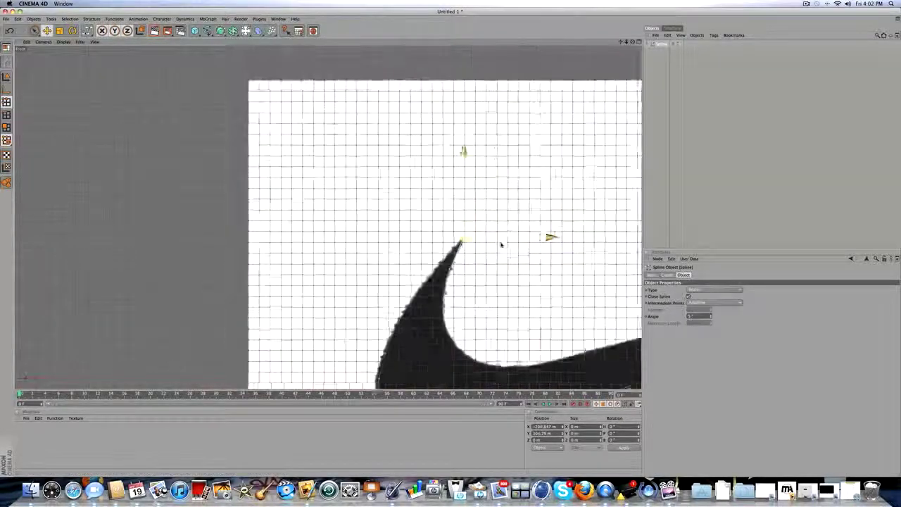
scroll(502, 245, "down", 8)
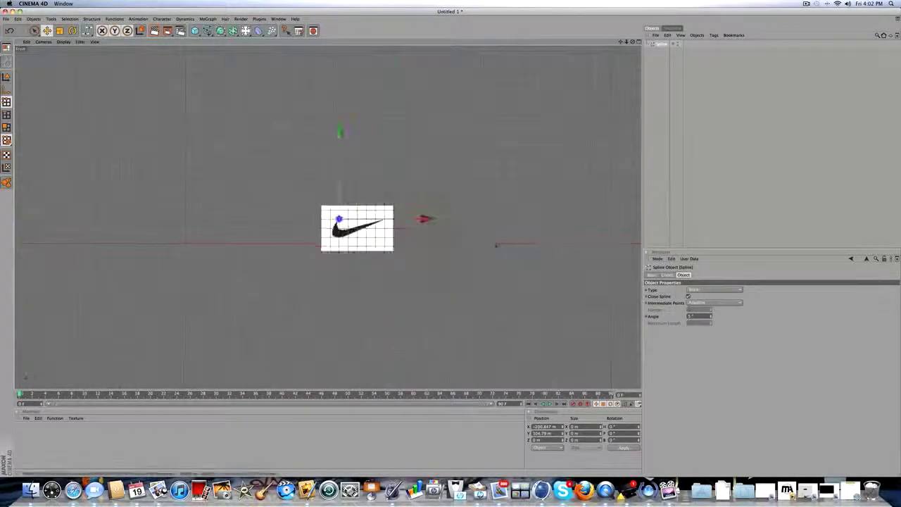
scroll(380, 237, "up", 3)
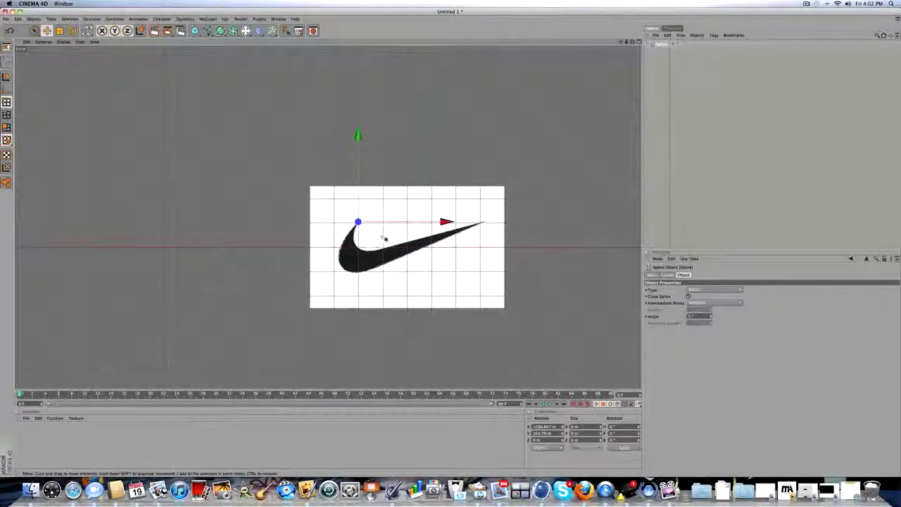
scroll(388, 239, "up", 3)
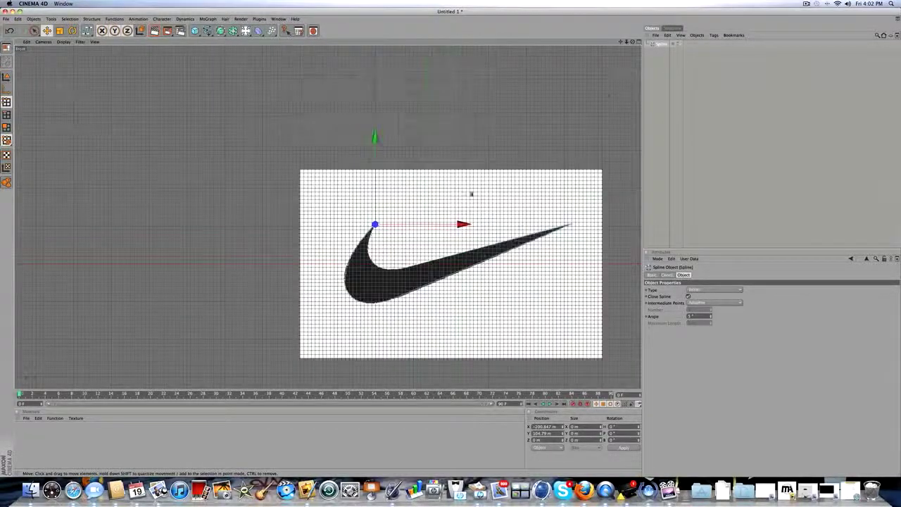
left_click_drag(621, 43, 564, 0)
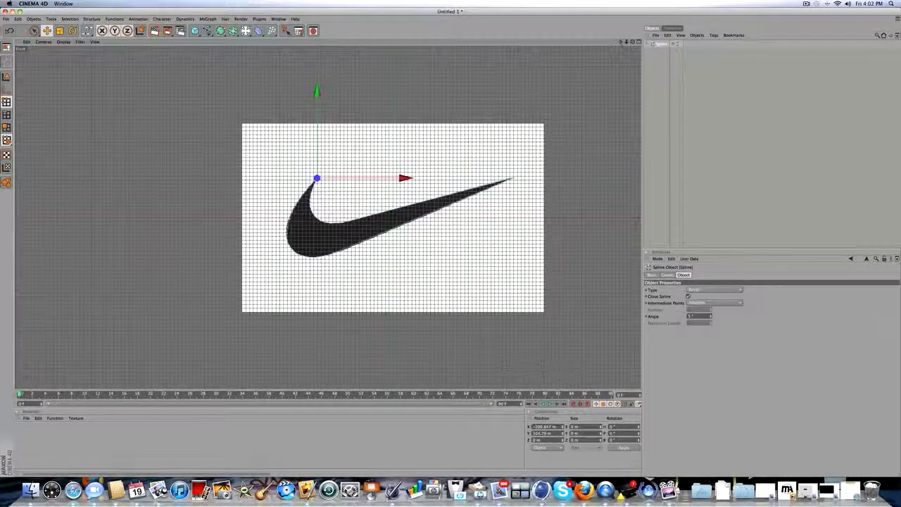
left_click(639, 42)
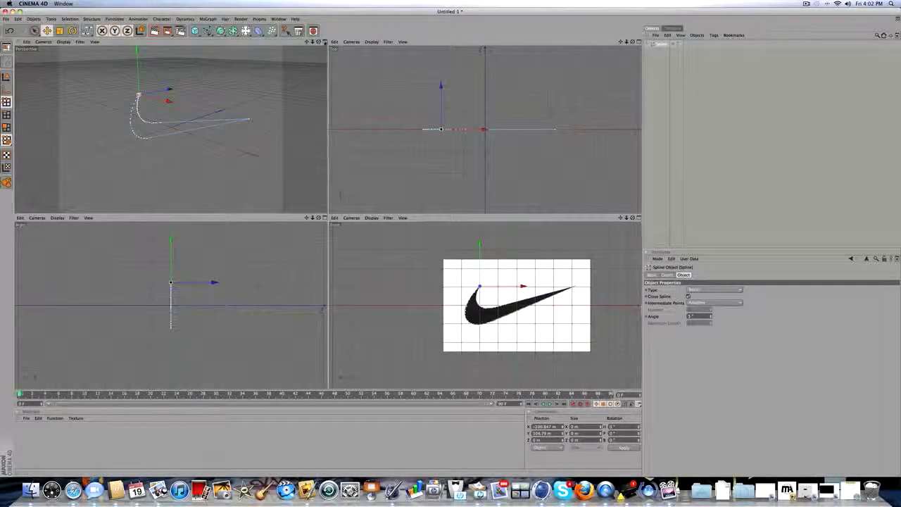
left_click(318, 41)
left_click_drag(632, 42, 701, 24)
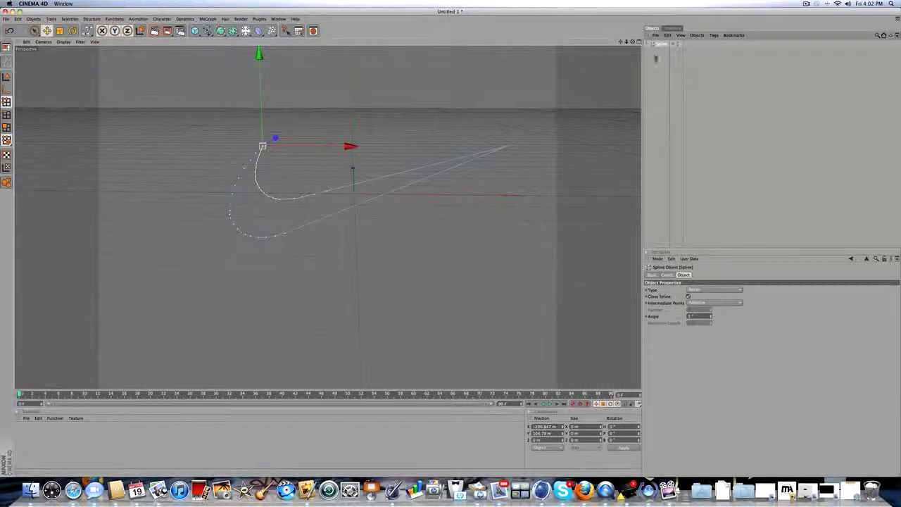
left_click(690, 63)
left_click(221, 30)
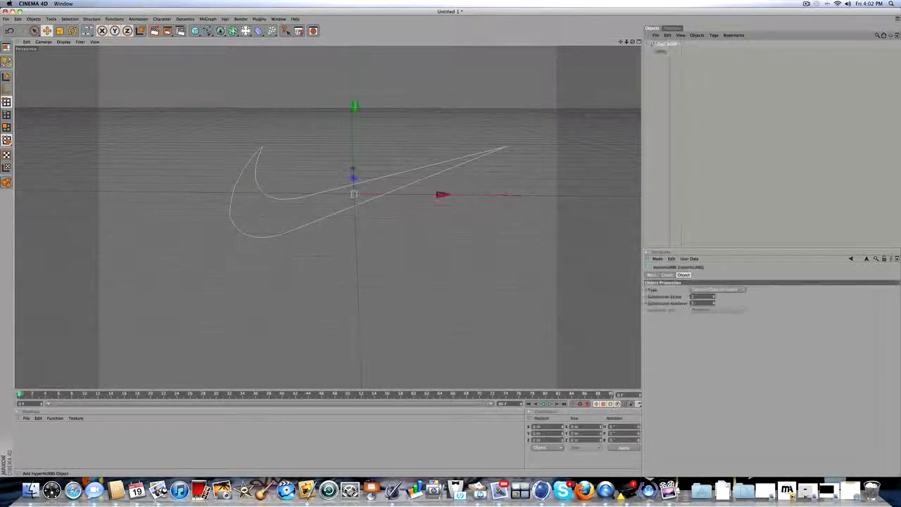
key("super+z")
left_click(221, 32)
key("super+z")
Add an Extrude NURBS object to the scene
left_click_drag(222, 33, 296, 34)
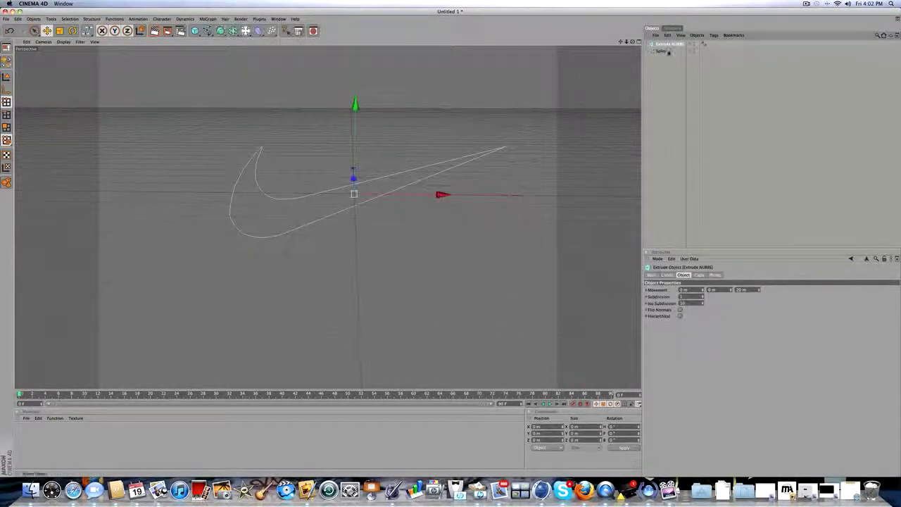
Make the swoosh spline a child of the Extrude NURBS and set the extrusion's Z movement to 50 m
left_click(662, 52)
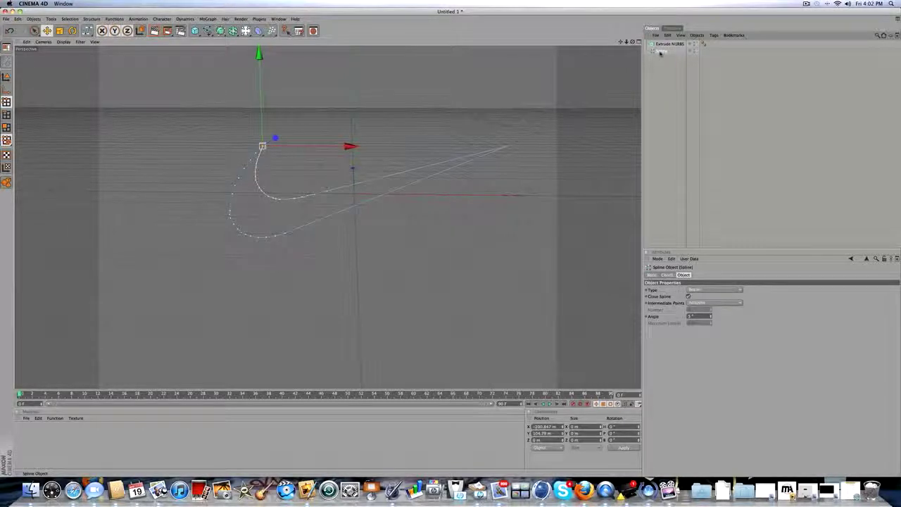
left_click_drag(662, 46, 602, 70)
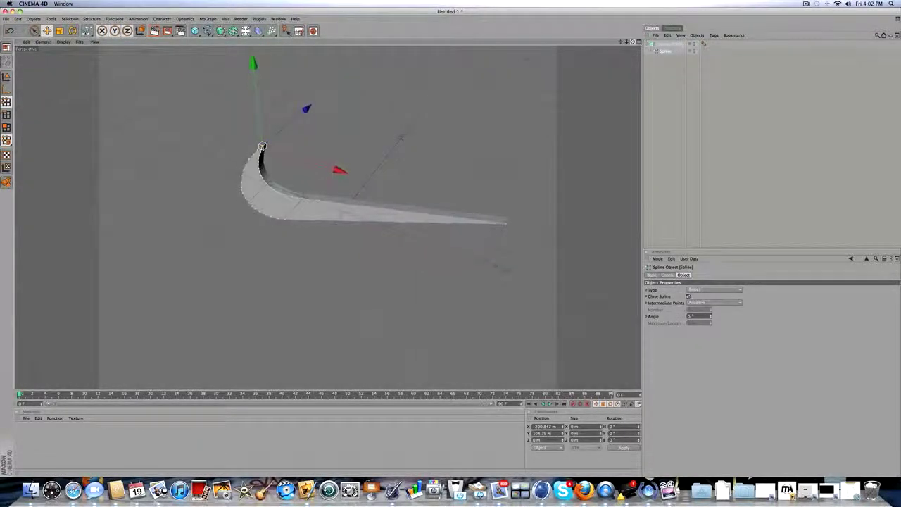
left_click_drag(632, 42, 635, 38)
left_click(666, 44)
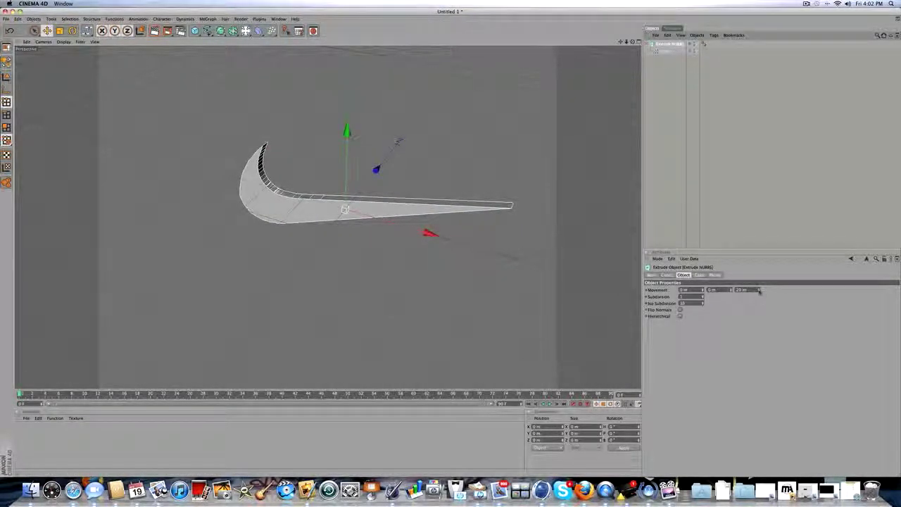
left_click_drag(760, 291, 760, 267)
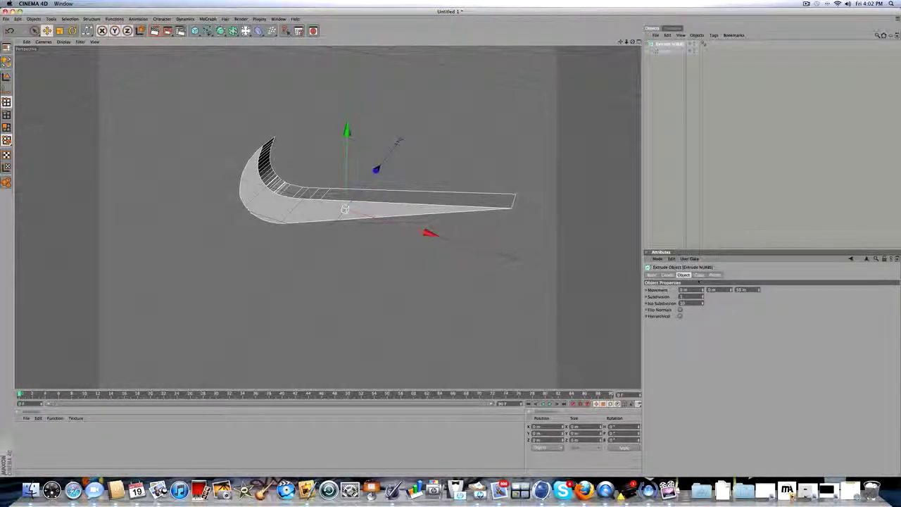
Set both the start and end caps of the Extrude NURBS to Fillet Cap
left_click(700, 275)
left_click(692, 289)
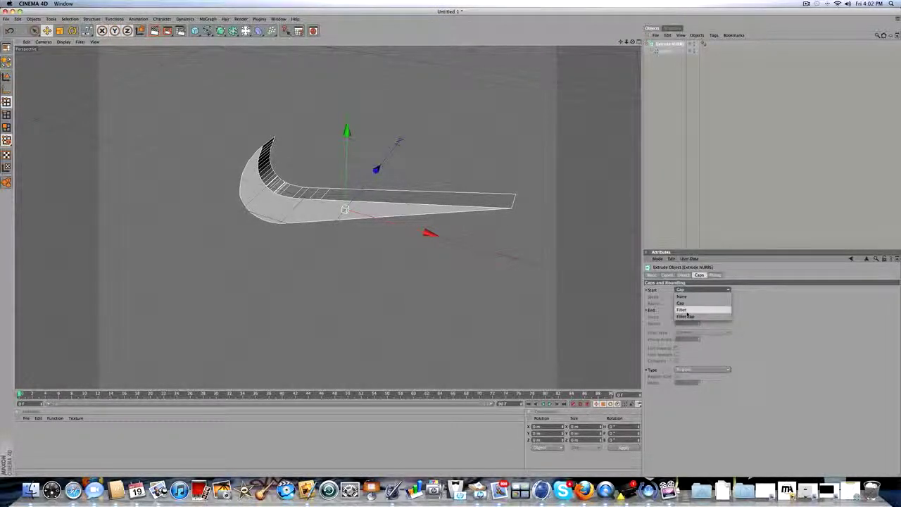
left_click(685, 317)
left_click(685, 310)
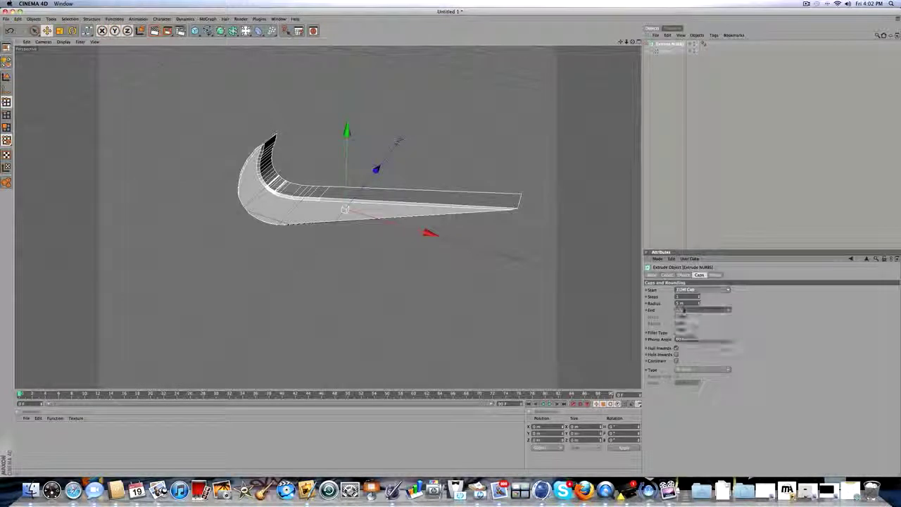
left_click(692, 336)
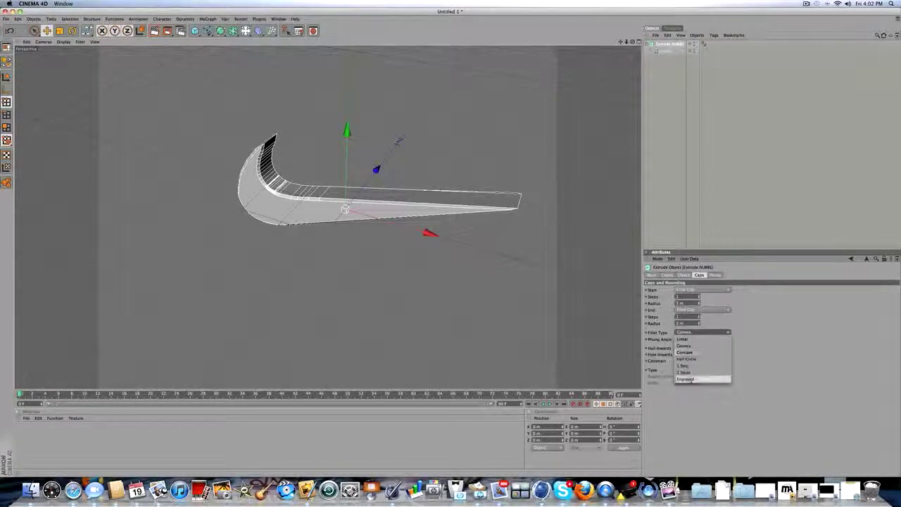
Set the caps' fillet type to 1 Step and both the start and end radius to 8 m
left_click(703, 332)
left_click(697, 353)
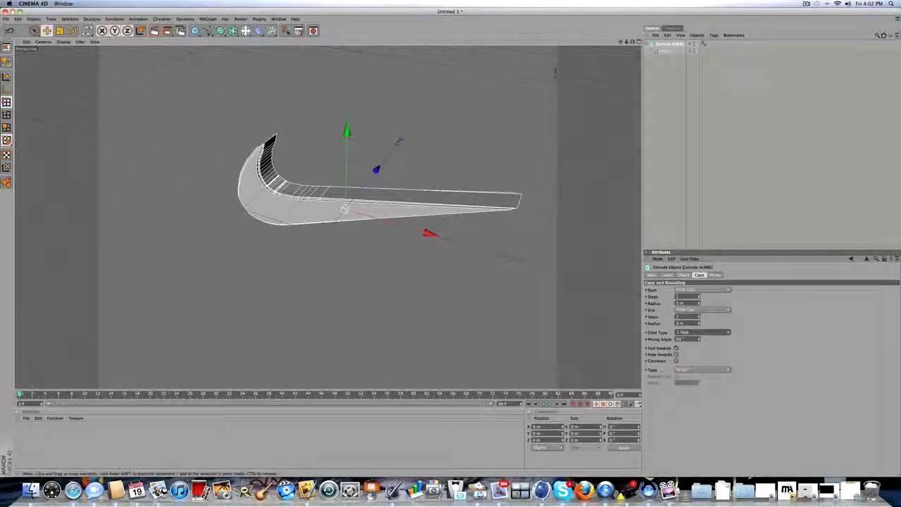
mouse_move(699, 304)
left_mouse_down()
mouse_move(699, 296)
mouse_move(699, 305)
left_mouse_up()
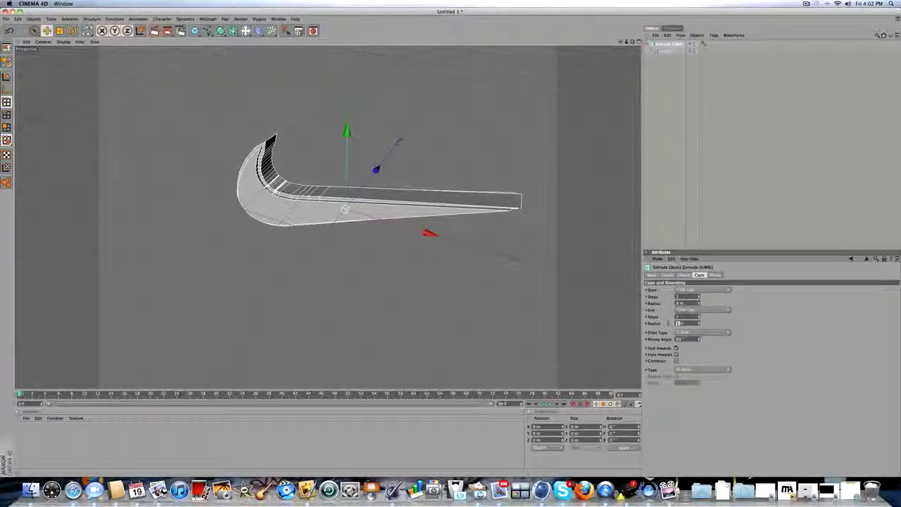
type("8")
key("Return")
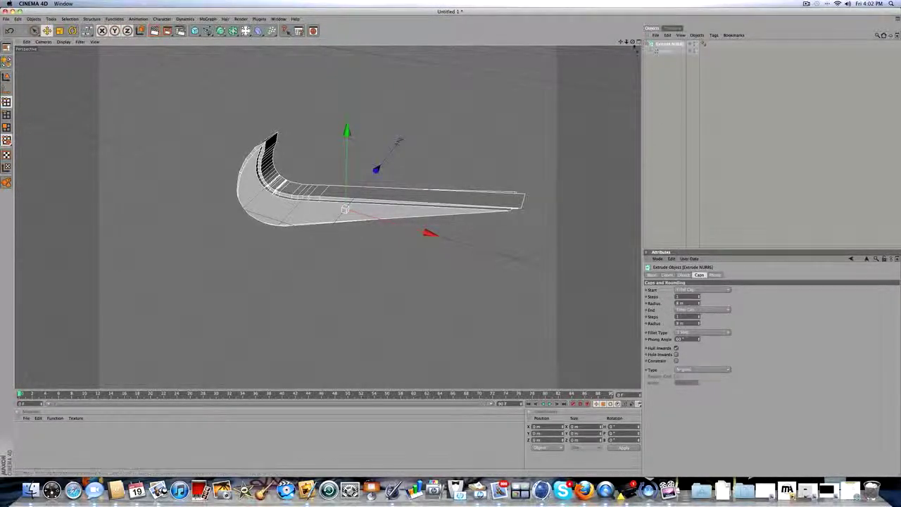
Create a new material and set its color to black
left_click_drag(633, 42, 649, 34)
left_click_drag(374, 160, 317, 201, "alt")
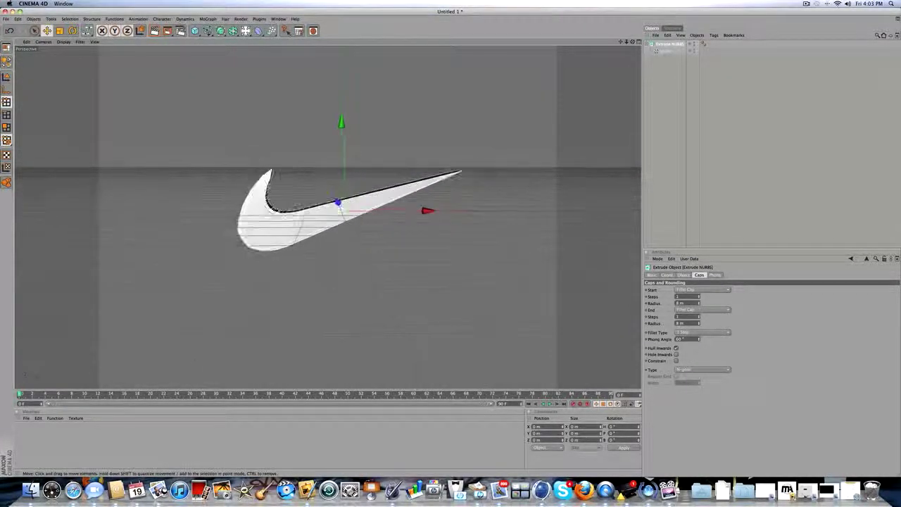
double_click(33, 431)
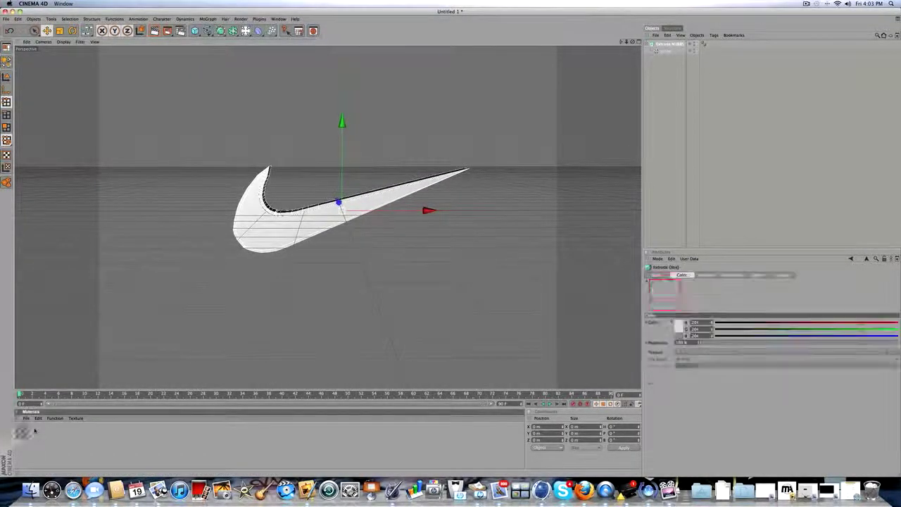
double_click(22, 430)
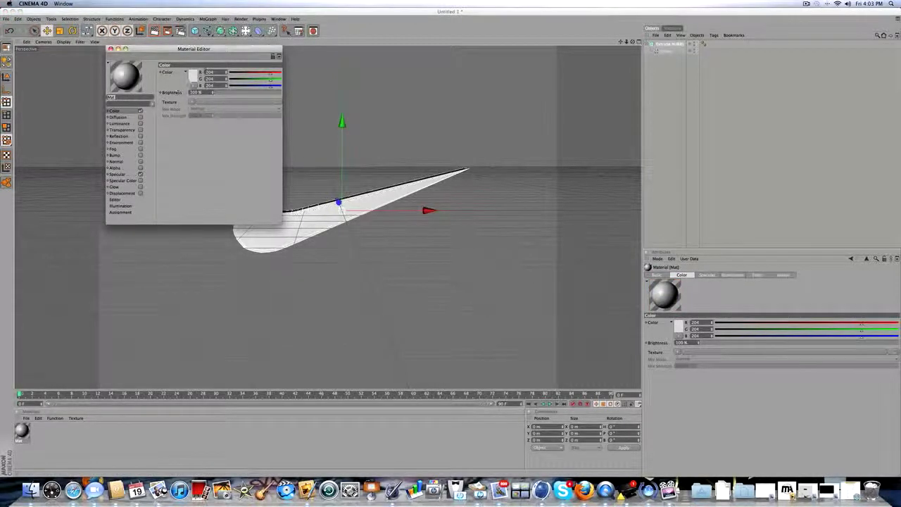
left_click(192, 75)
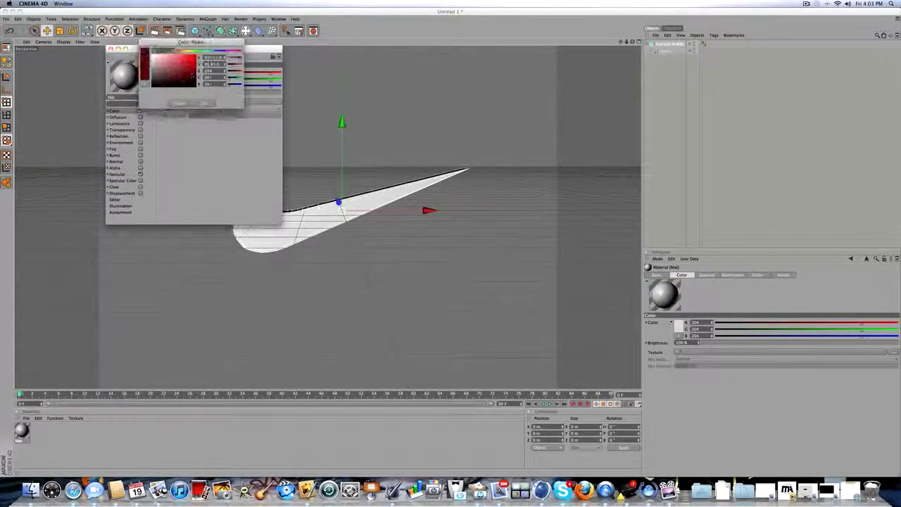
left_click(204, 103)
left_click(110, 49)
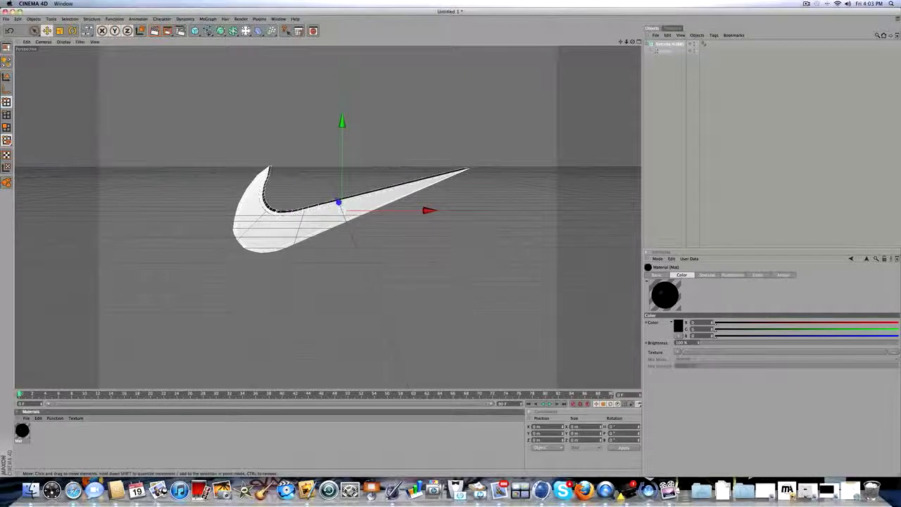
Create a second material and set its color to pure red (255, 0, 0)
double_click(28, 449)
double_click(21, 432)
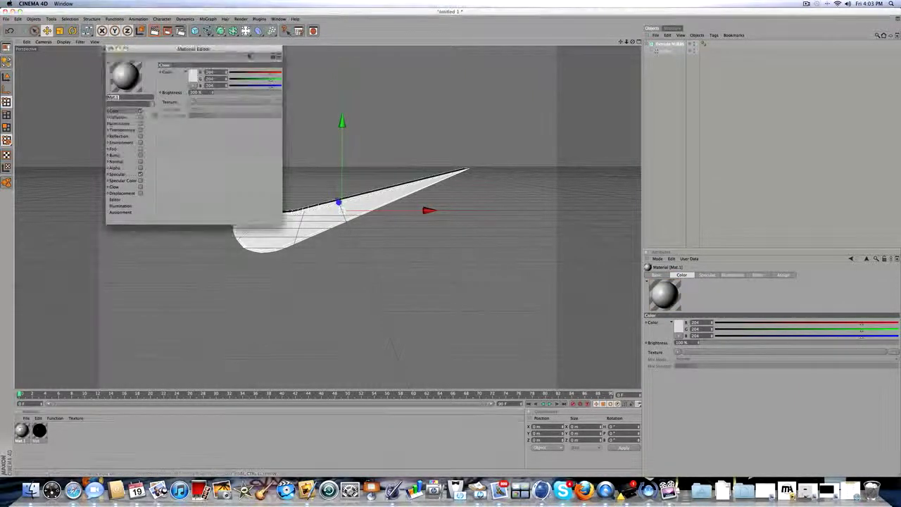
left_click(194, 76)
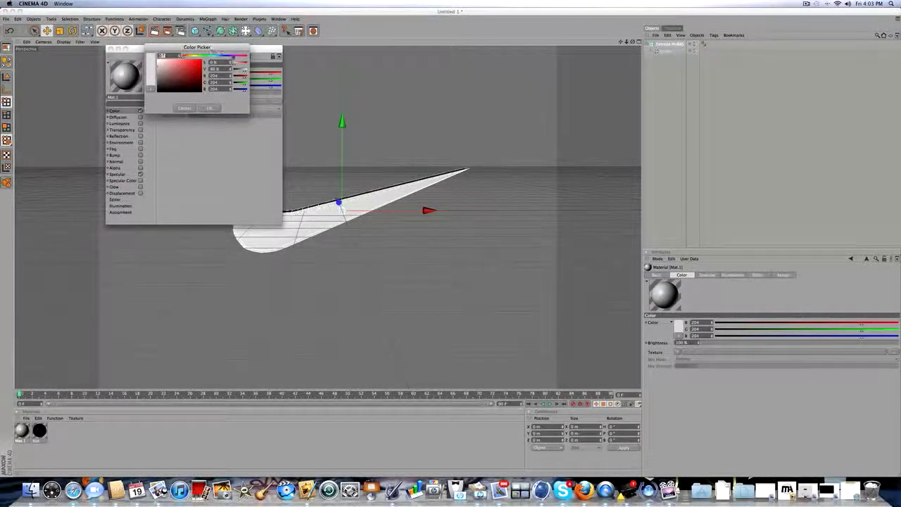
left_click(201, 60)
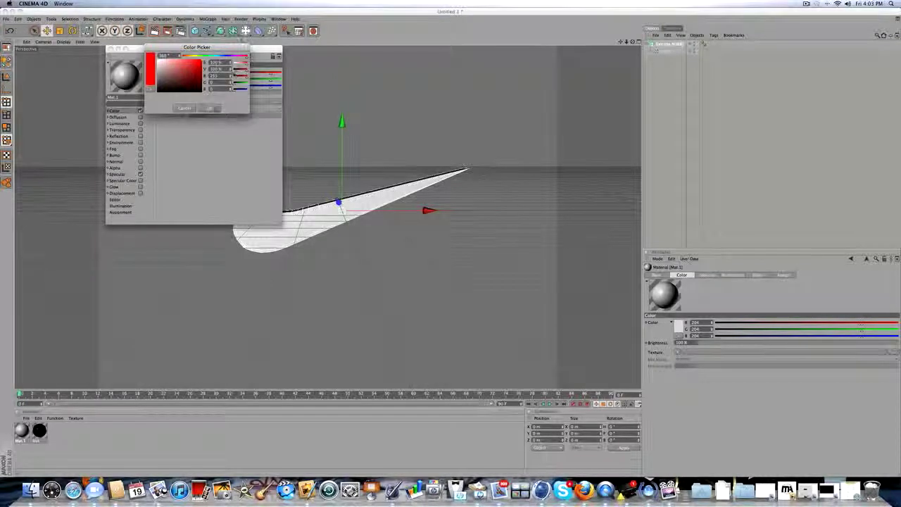
left_click(214, 108)
Enable Luminance on the red material, with pure red as its color and a brightness of about 78%
left_click(121, 123)
left_click(140, 123)
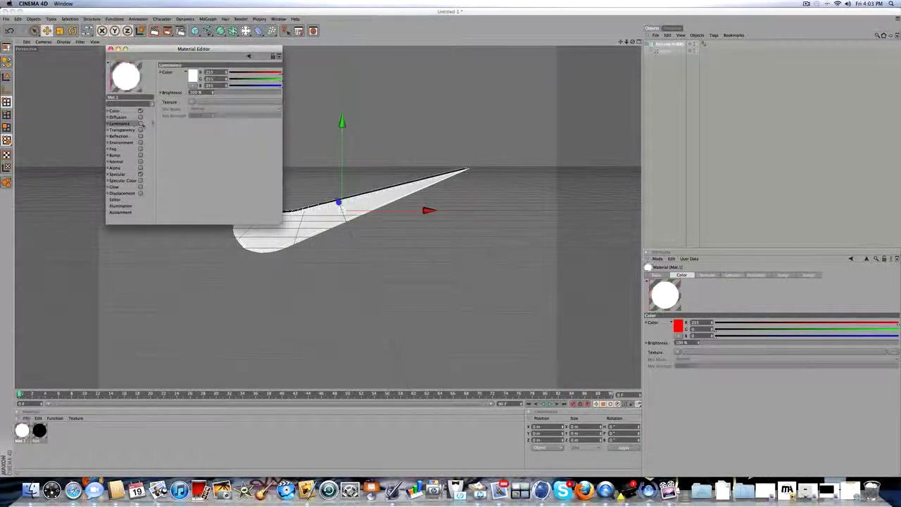
left_click(194, 76)
left_click(204, 62)
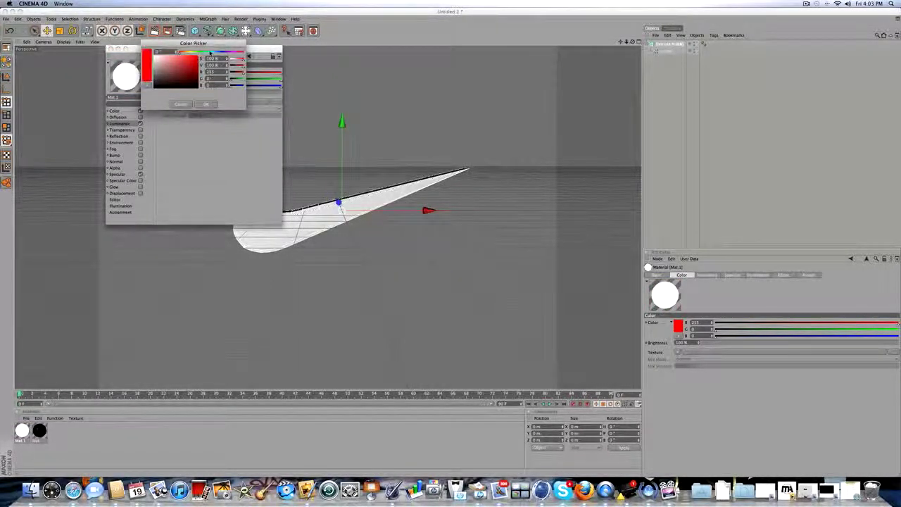
left_click(209, 108)
left_click_drag(258, 92, 267, 93)
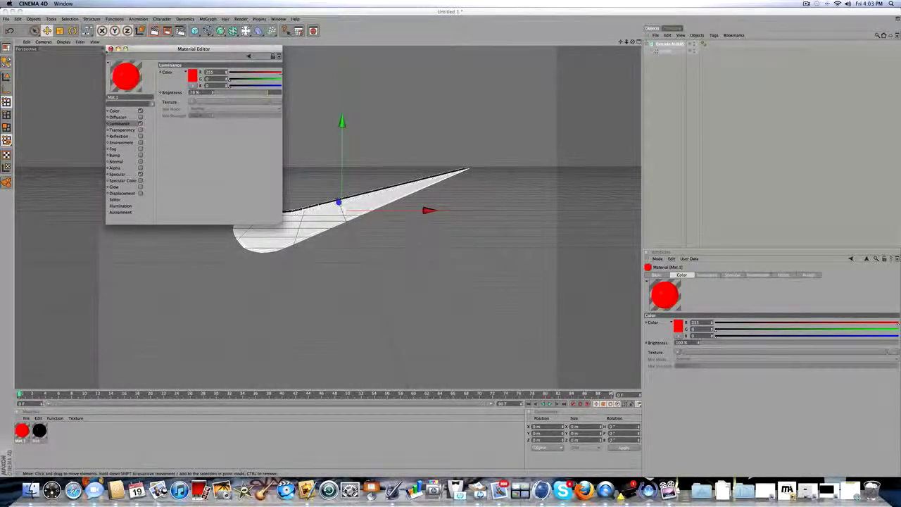
left_click(111, 48)
Apply the black and red materials to the Extrude NURBS, with the red texture tag placed after the black one
left_click_drag(264, 236, 301, 244)
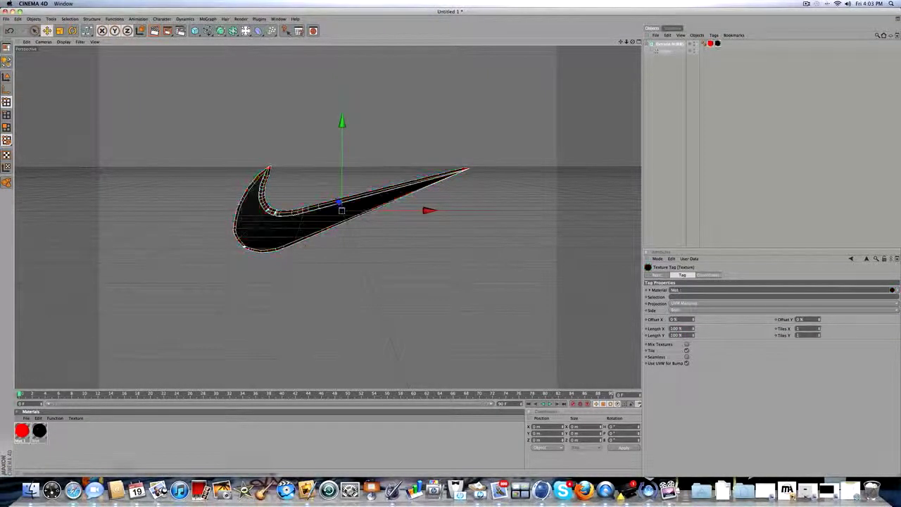
left_click_drag(718, 46, 711, 46)
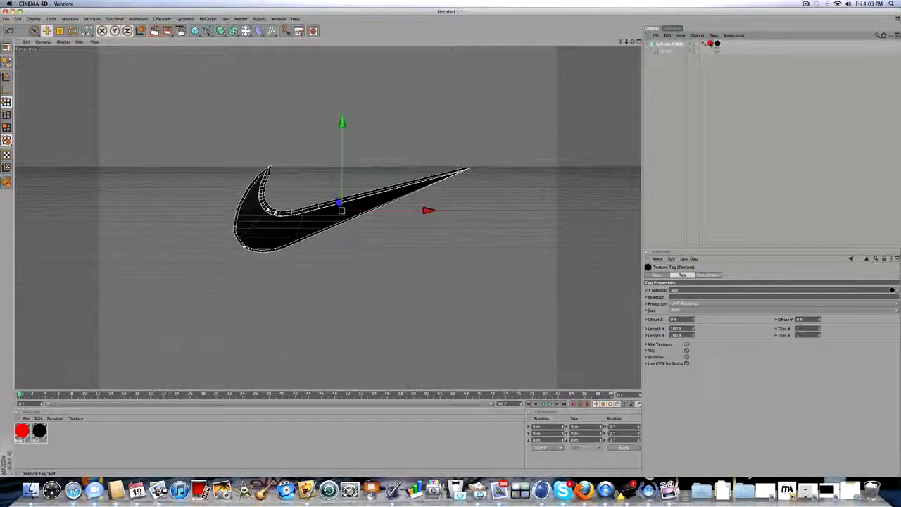
double_click(718, 45)
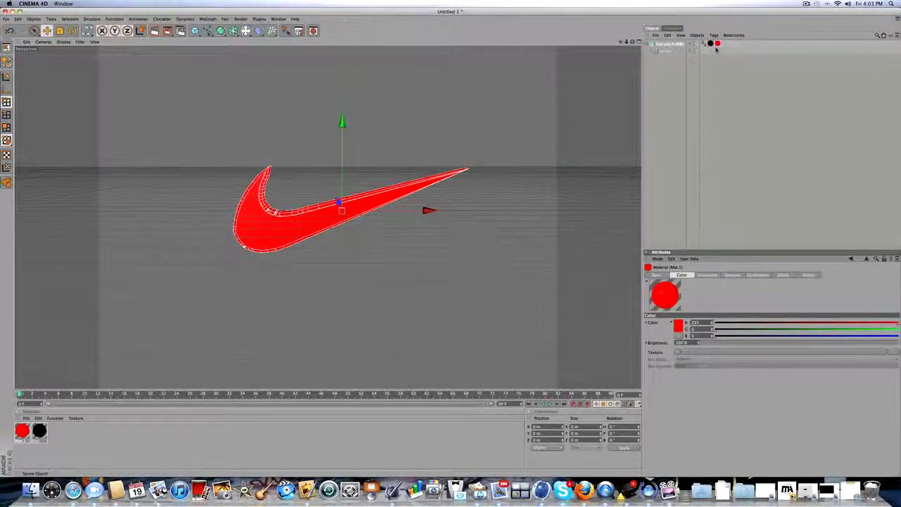
Restrict the red texture tag to the front rounding by setting its selection to R1
left_click(718, 45)
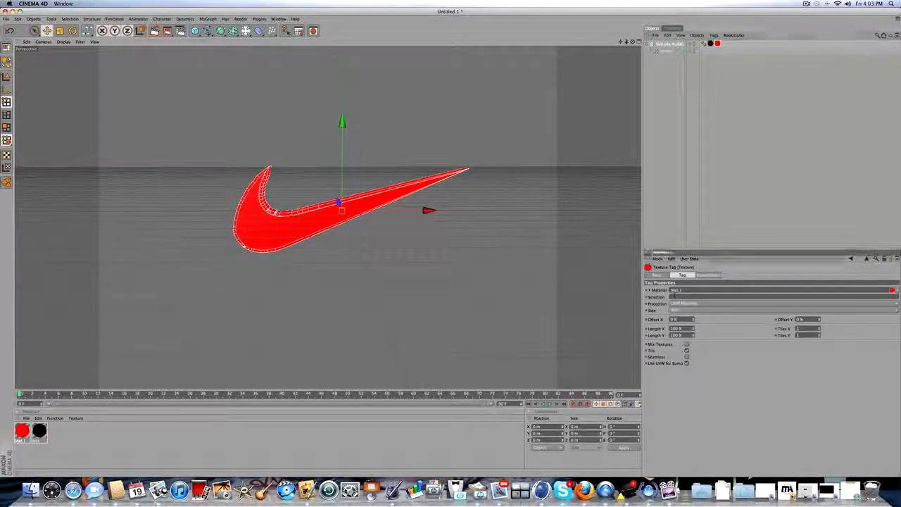
left_click(671, 296)
type("R1")
key("Return")
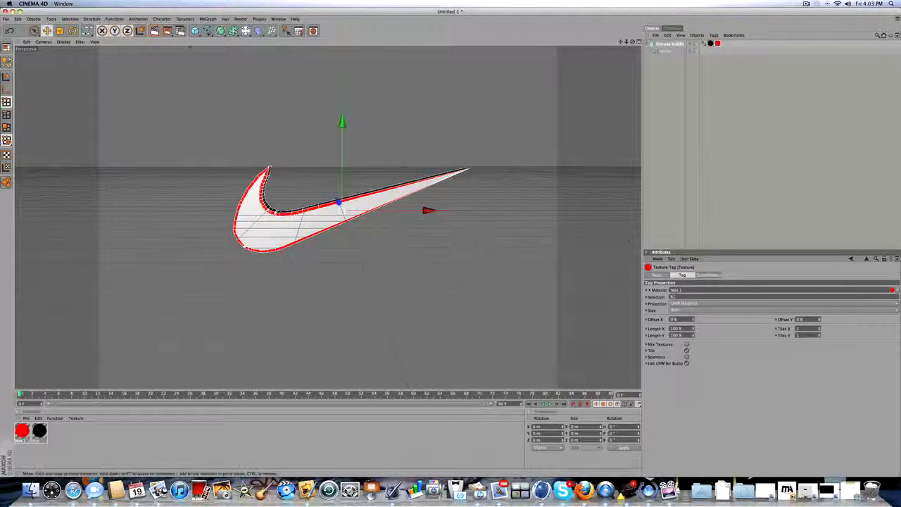
Render the active view to check the swoosh's materials, once up close and once from farther away at a lower angle
left_click(155, 31)
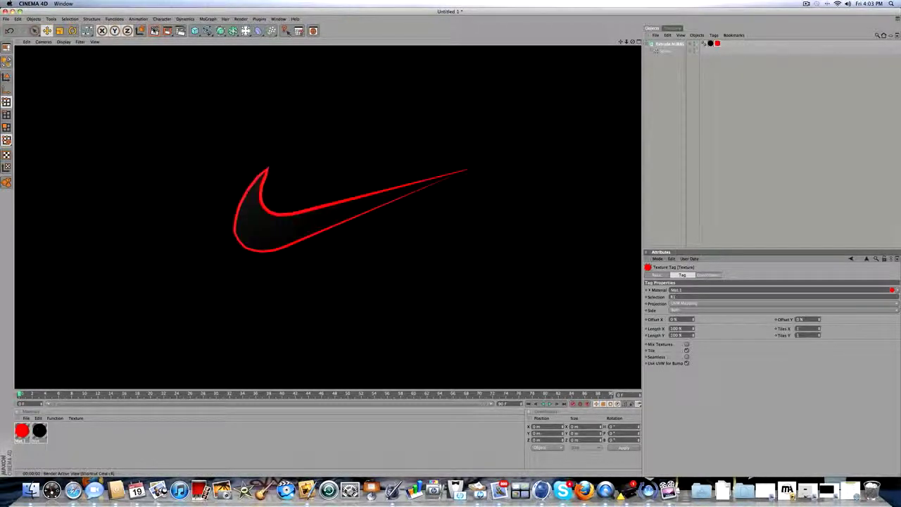
left_click(280, 167)
scroll(279, 167, "down", 3)
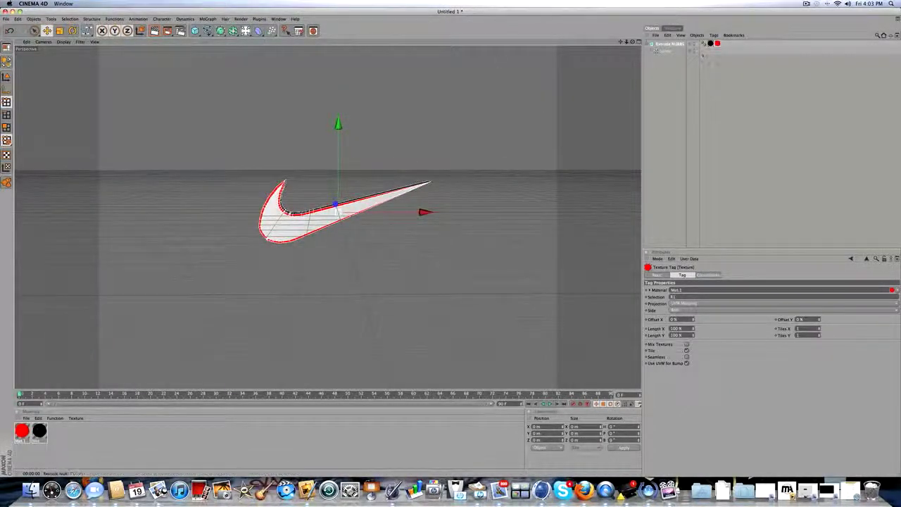
mouse_move(632, 42)
left_mouse_down()
mouse_move(592, 88)
mouse_move(648, 44)
mouse_move(698, 29)
mouse_move(634, 65)
mouse_move(631, 49)
left_mouse_up()
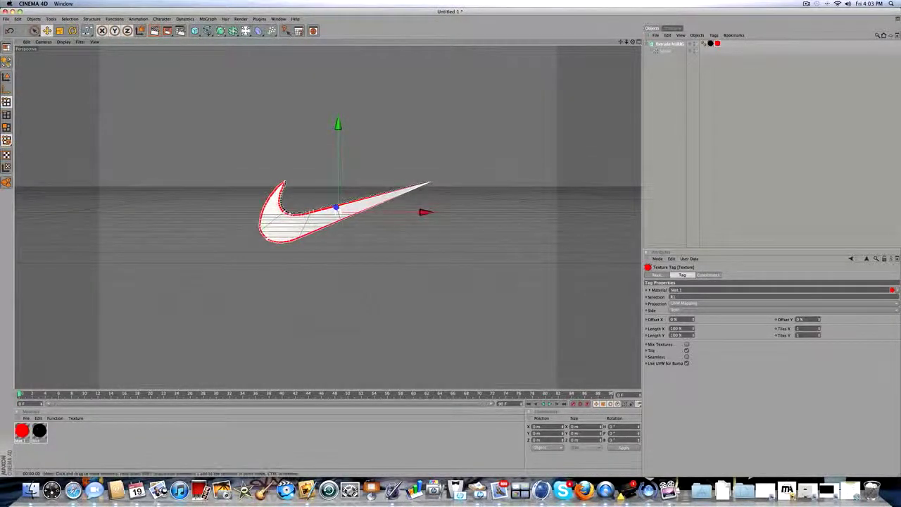
left_click(155, 31)
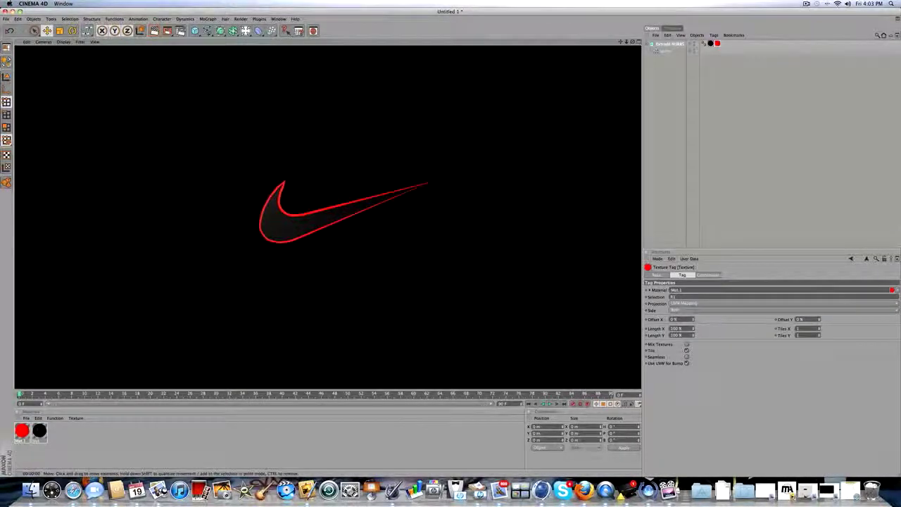
scroll(270, 103, "down", 3)
scroll(269, 104, "up", 1)
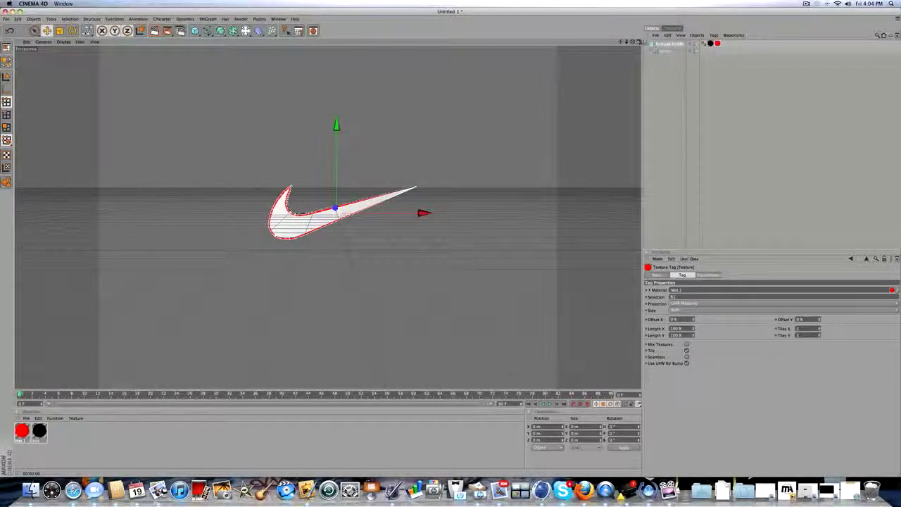
mouse_move(633, 42)
left_mouse_down()
mouse_move(570, 88)
mouse_move(518, 95)
mouse_move(585, 102)
mouse_move(408, 88)
mouse_move(478, 71)
mouse_move(599, 98)
mouse_move(623, 57)
left_mouse_up()
left_click_drag(348, 193, 350, 218, "alt")
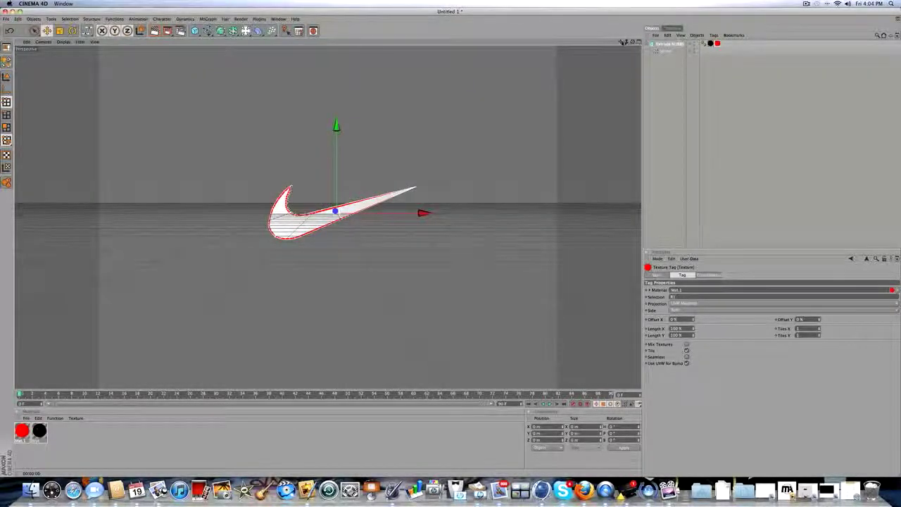
left_click_drag(621, 43, 629, 43)
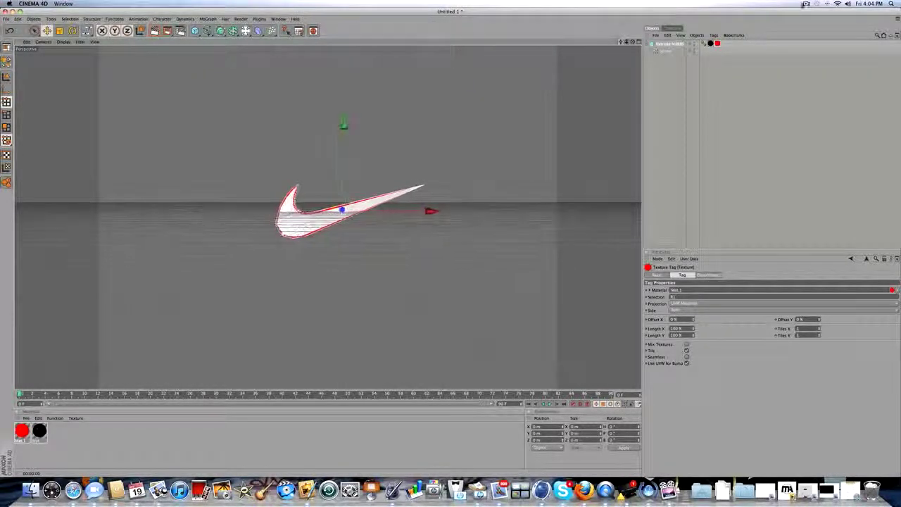